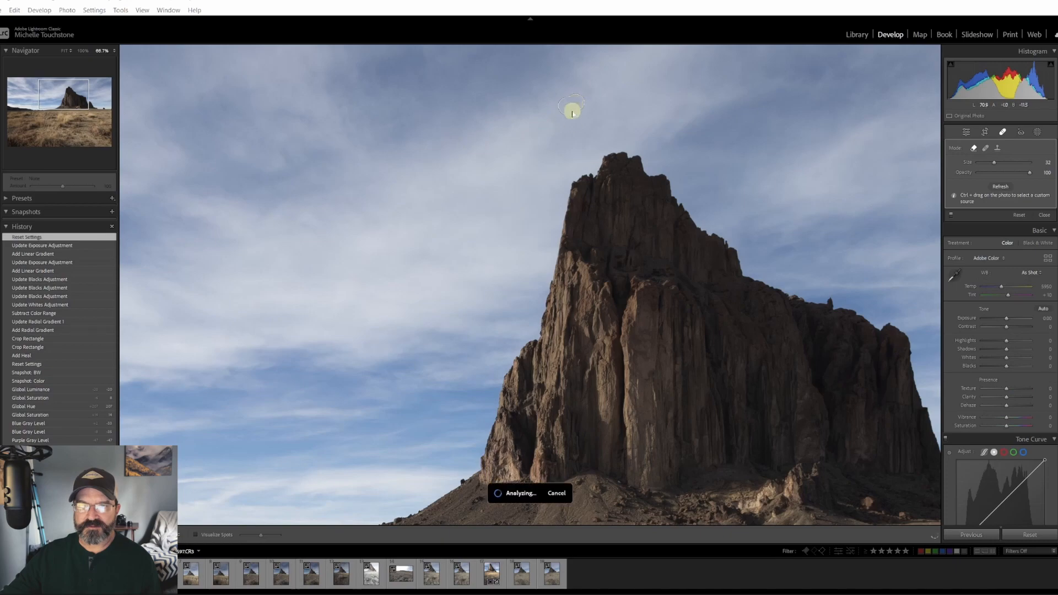
- Leave the healing tool and crop the photo to a 1 x 1 aspect ratio, shifting the frame towards the rock formation
{"action": "left_click", "coordinate": [966, 132]}
{"action": "left_click", "coordinate": [613, 228]}
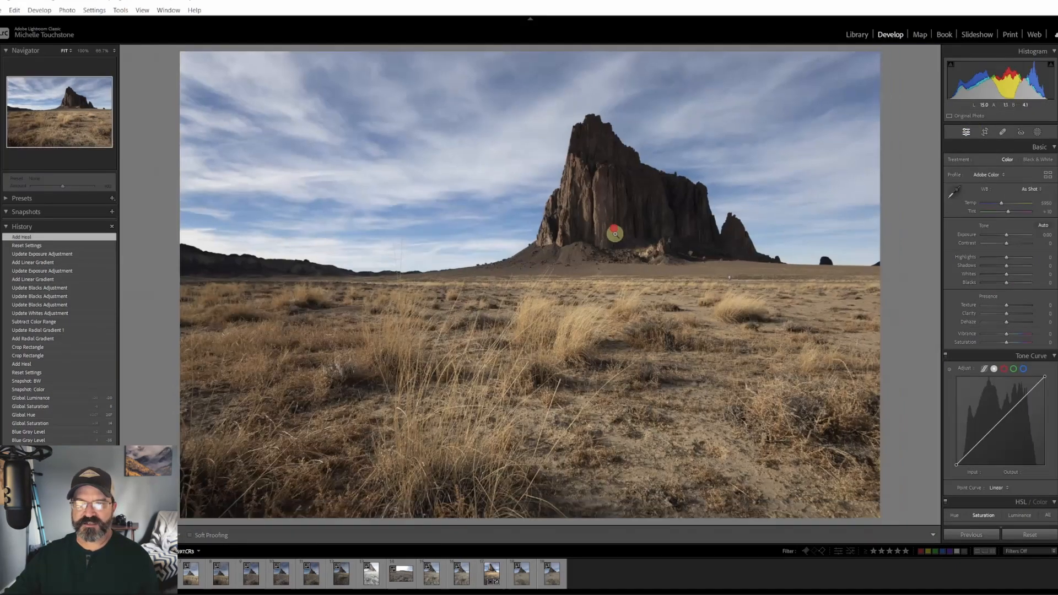
{"action": "left_click", "coordinate": [731, 284]}
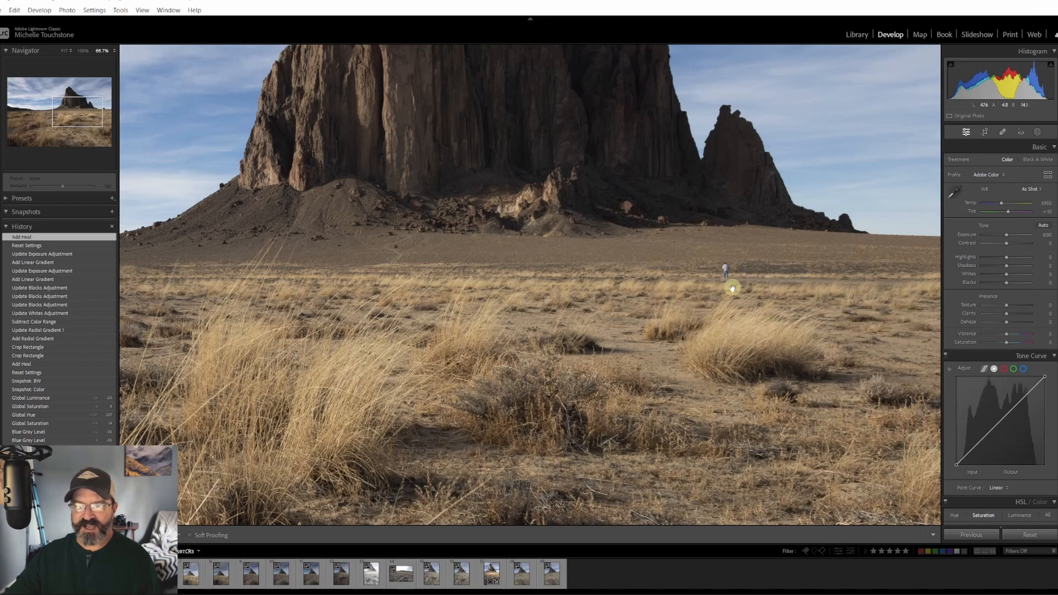
{"action": "left_click", "coordinate": [747, 277]}
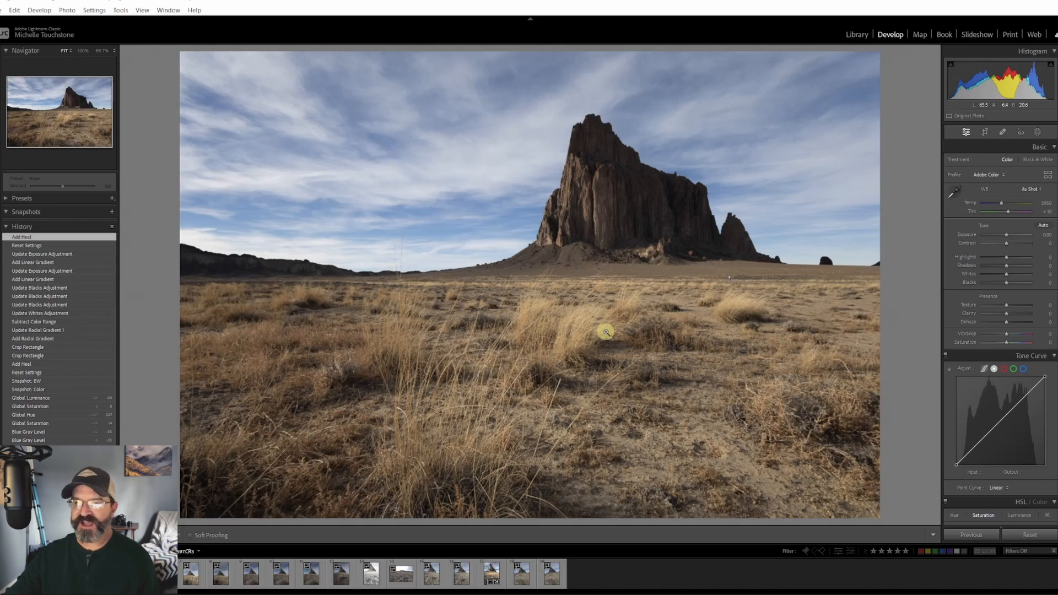
{"action": "left_click", "coordinate": [985, 133]}
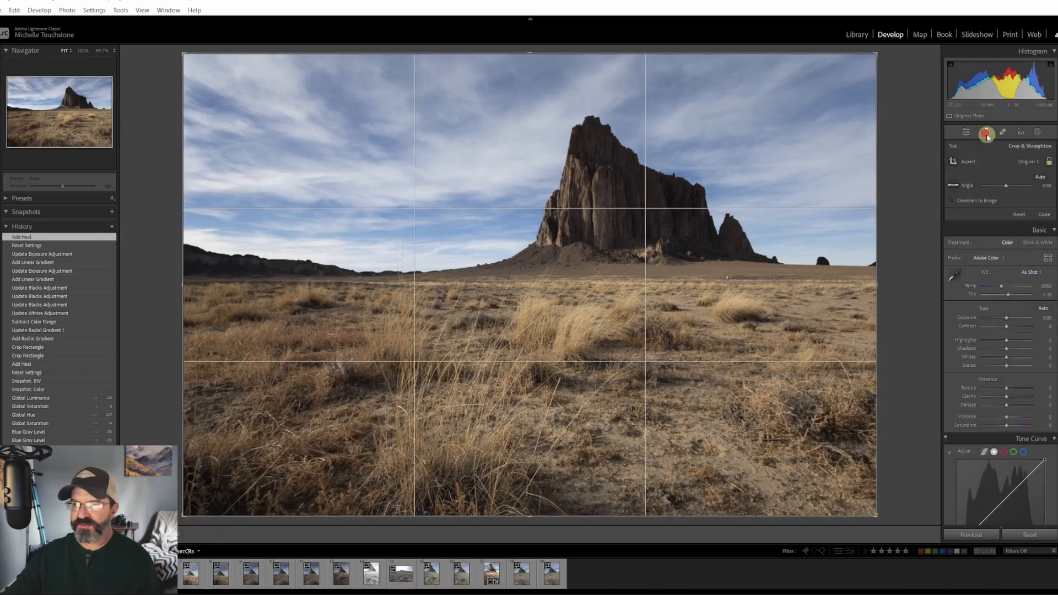
{"action": "left_click", "coordinate": [1034, 162]}
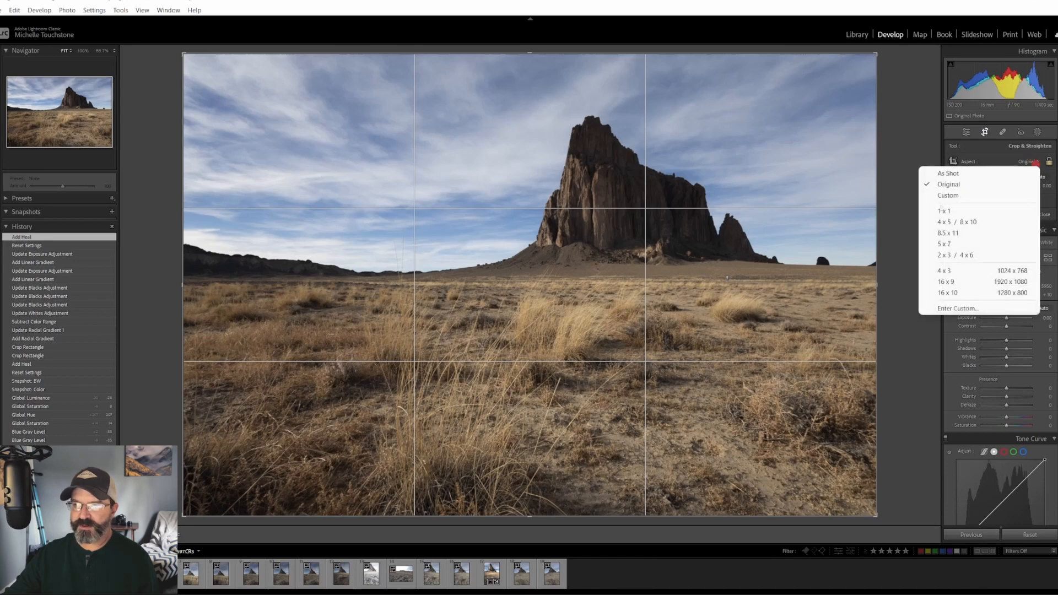
{"action": "left_click", "coordinate": [944, 211]}
{"action": "left_click_drag", "start_coordinate": [519, 285], "coordinate": [476, 269]}
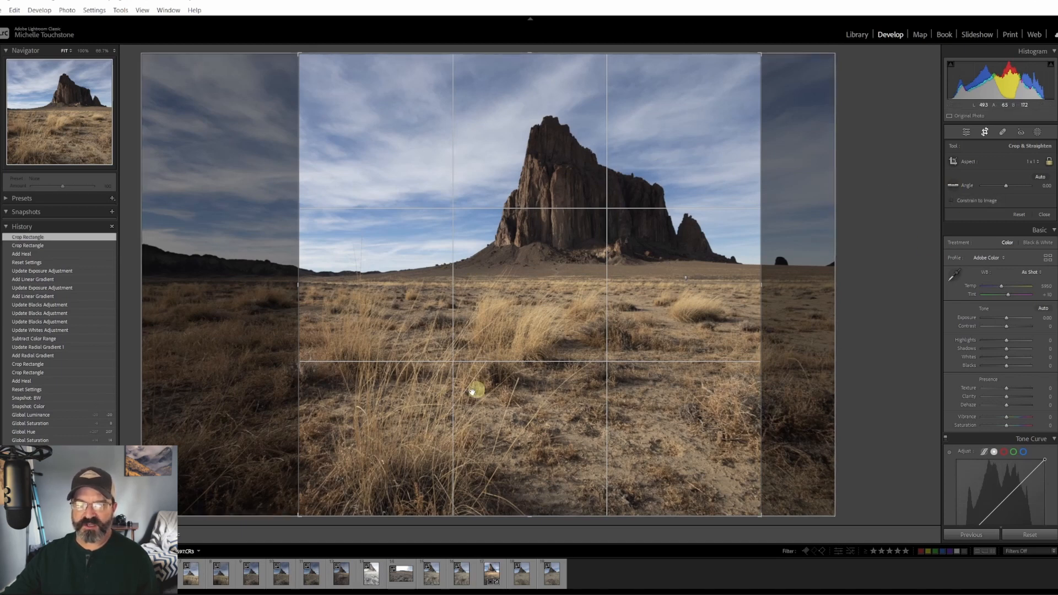
{"action": "left_click", "coordinate": [967, 133]}
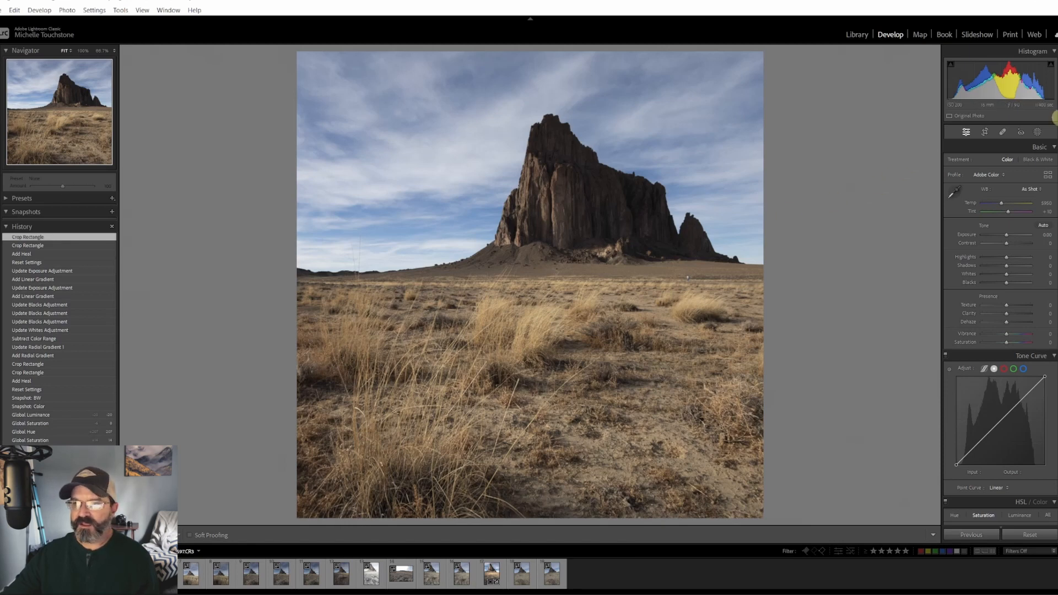
- Add a wide elliptical radial gradient mask covering the rock formation and centre it on the rock
{"action": "left_click", "coordinate": [1038, 133]}
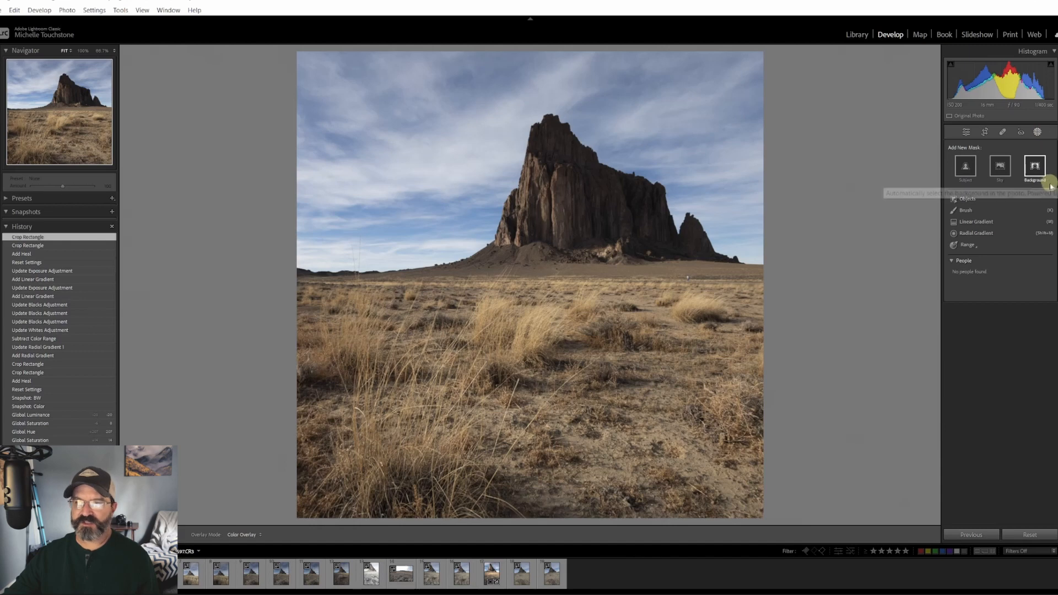
{"action": "left_click", "coordinate": [976, 233]}
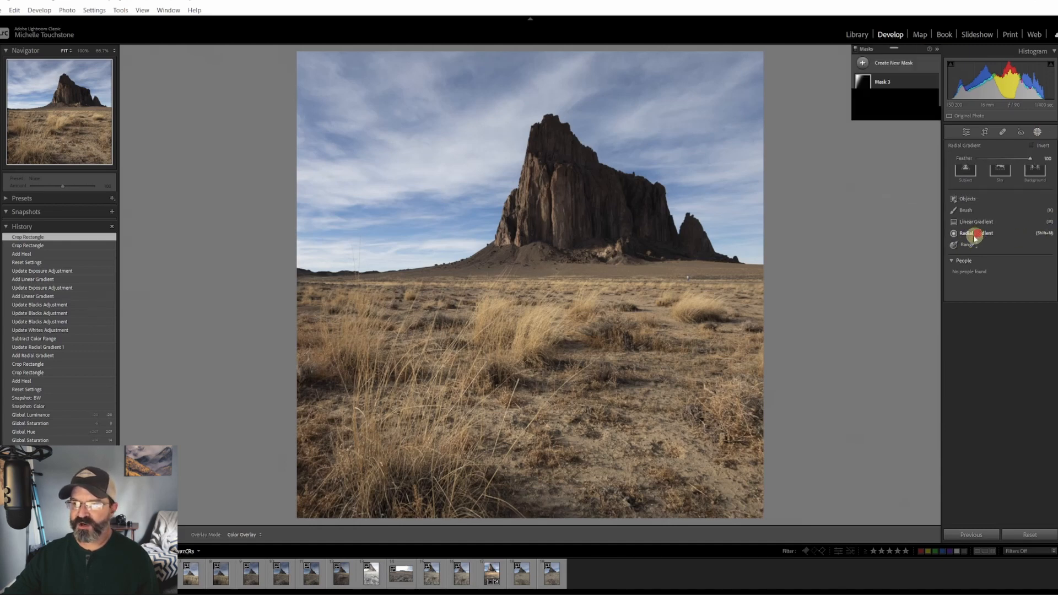
{"action": "left_click_drag", "start_coordinate": [539, 170], "coordinate": [768, 270]}
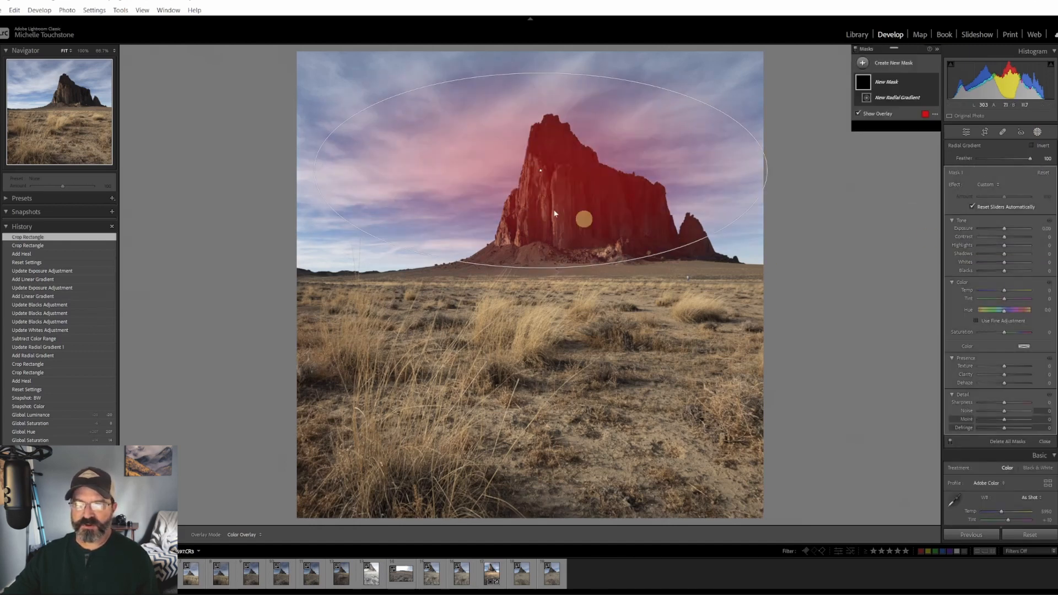
{"action": "left_click_drag", "start_coordinate": [539, 170], "coordinate": [579, 195]}
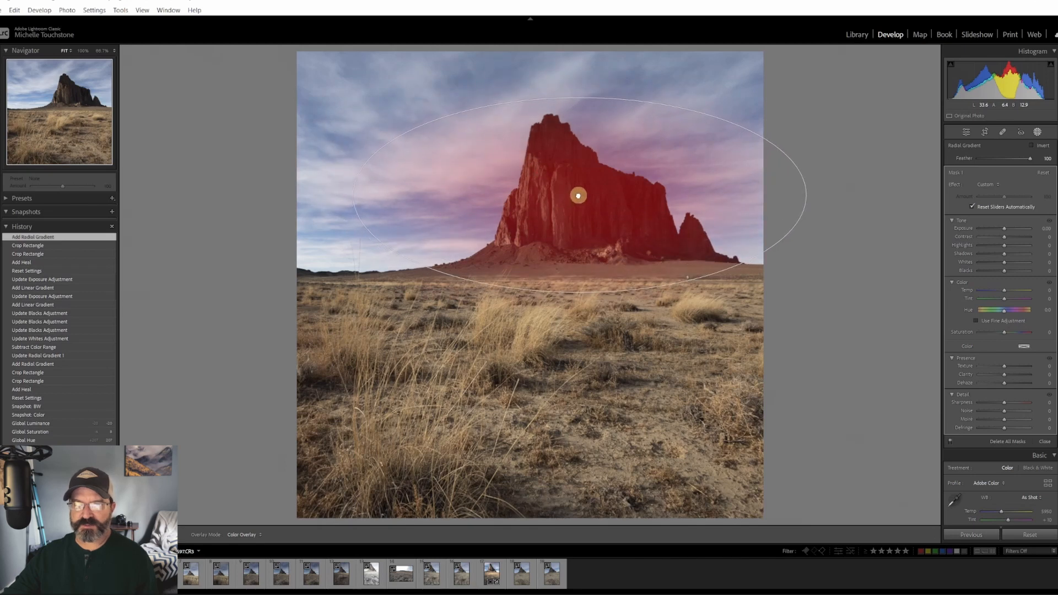
- Subtract the sky from the radial mask with a Color Range sampled from the sky beside the peak
{"action": "left_click", "coordinate": [916, 110]}
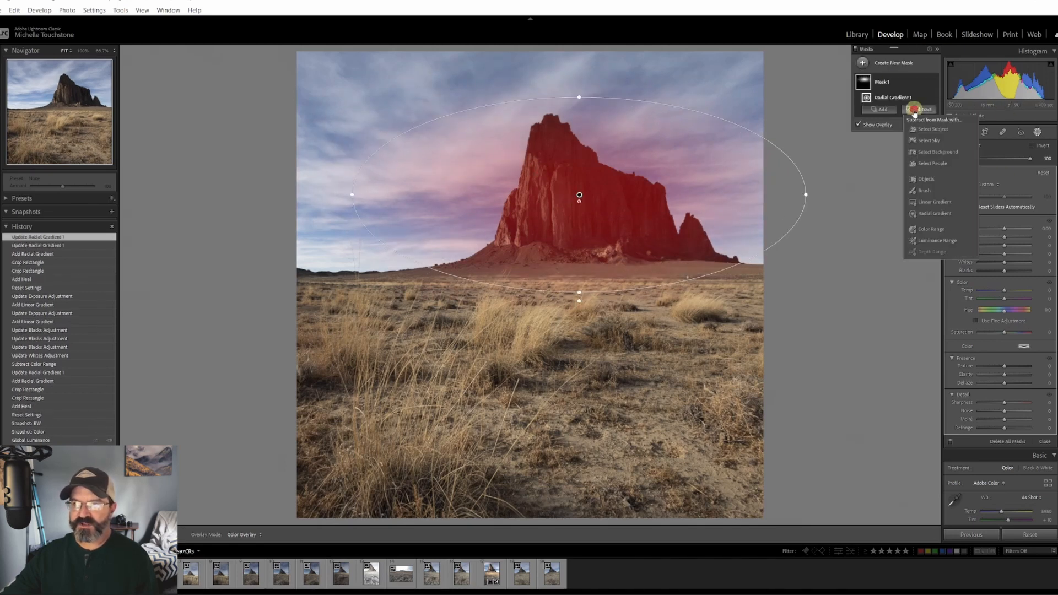
{"action": "left_click", "coordinate": [927, 230]}
{"action": "left_click_drag", "start_coordinate": [635, 131], "coordinate": [670, 154]}
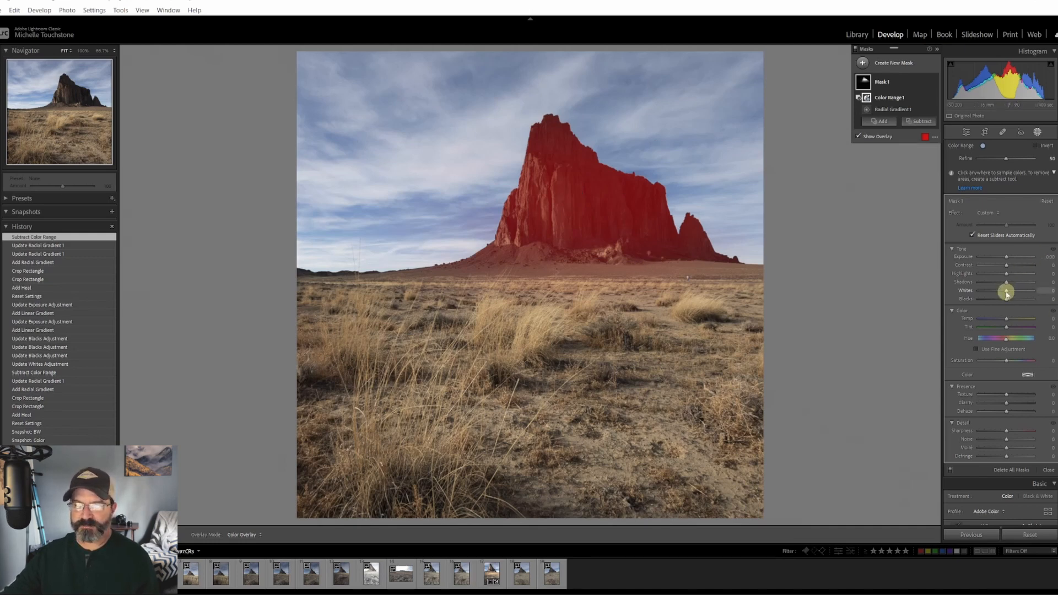
- Set the rock mask's Whites to 75 and Blacks to -12
{"action": "left_click_drag", "start_coordinate": [1006, 293], "coordinate": [1029, 297]}
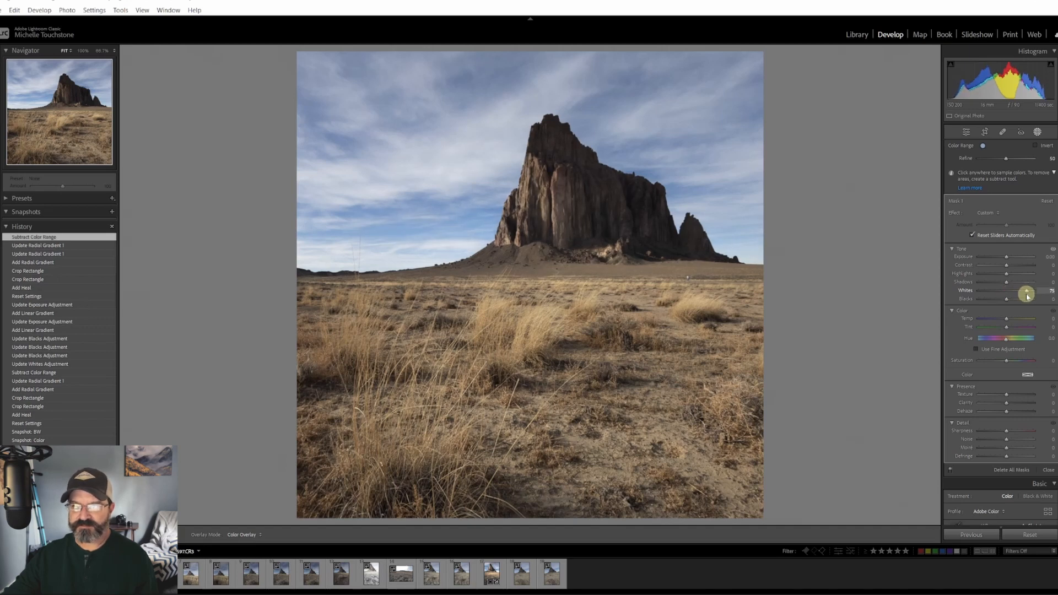
{"action": "left_click_drag", "start_coordinate": [1006, 299], "coordinate": [1005, 301]}
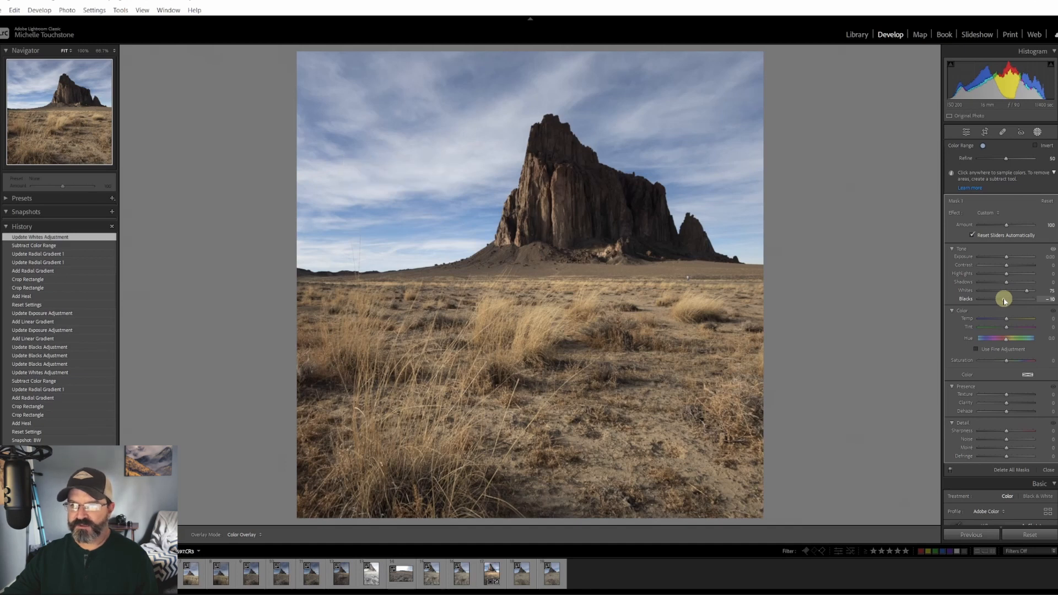
{"action": "left_click_drag", "start_coordinate": [1004, 300], "coordinate": [1004, 299]}
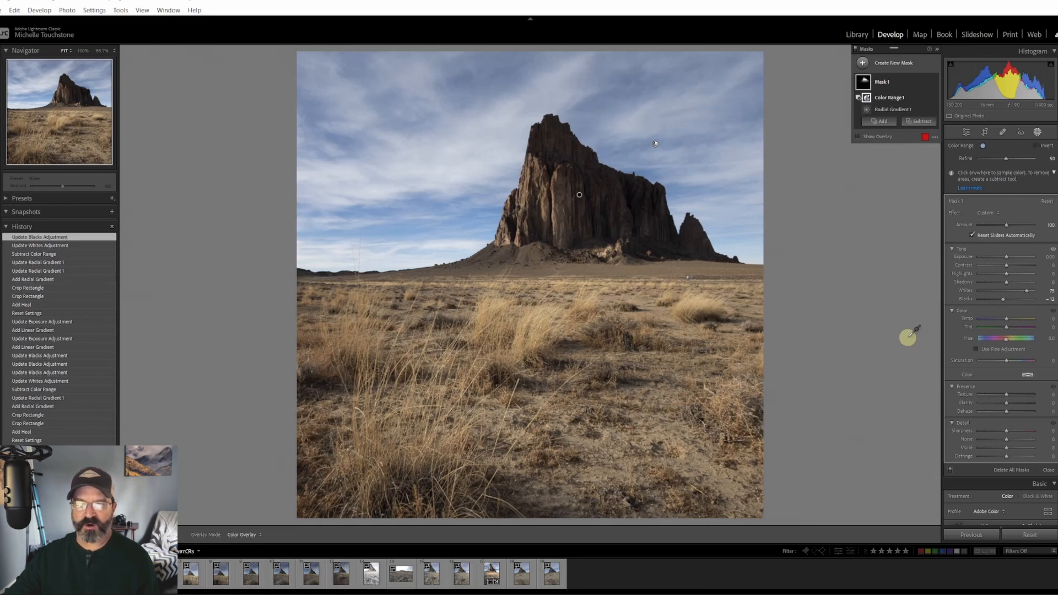
- Add a diagonal linear gradient mask over the photo's lower-right corner and set its Exposure to -0.73
{"action": "left_click", "coordinate": [862, 63]}
{"action": "left_click", "coordinate": [910, 154]}
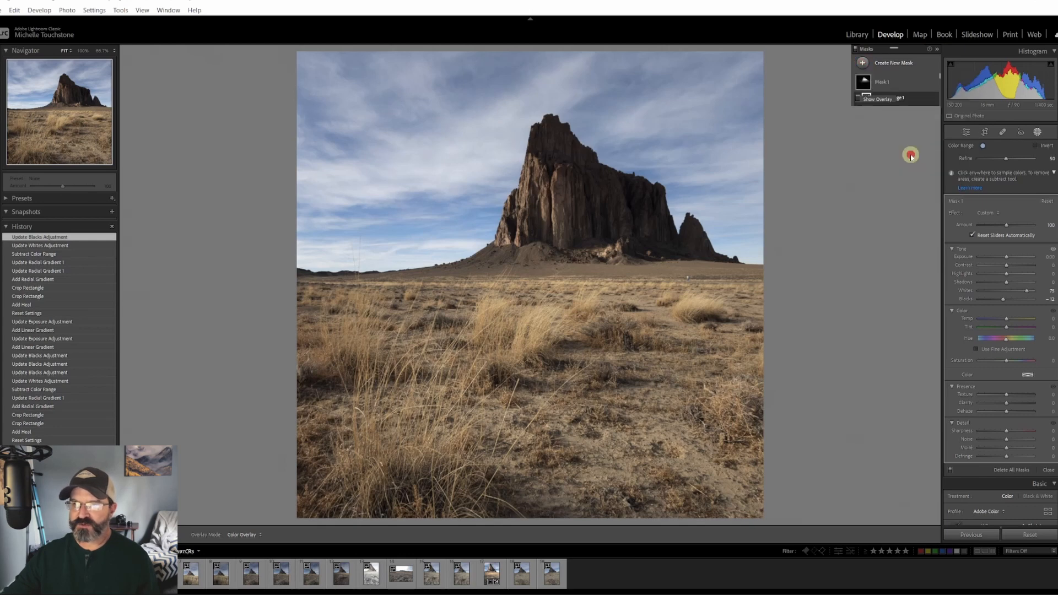
{"action": "key", "text": "m"}
{"action": "left_click_drag", "start_coordinate": [726, 450], "coordinate": [528, 282]}
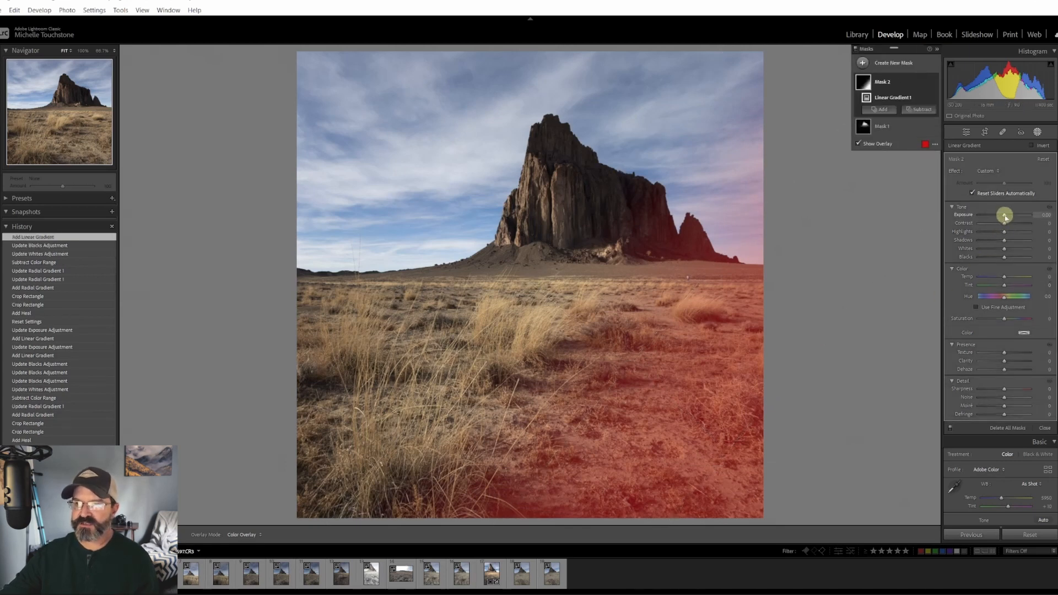
{"action": "left_click_drag", "start_coordinate": [1005, 217], "coordinate": [999, 214]}
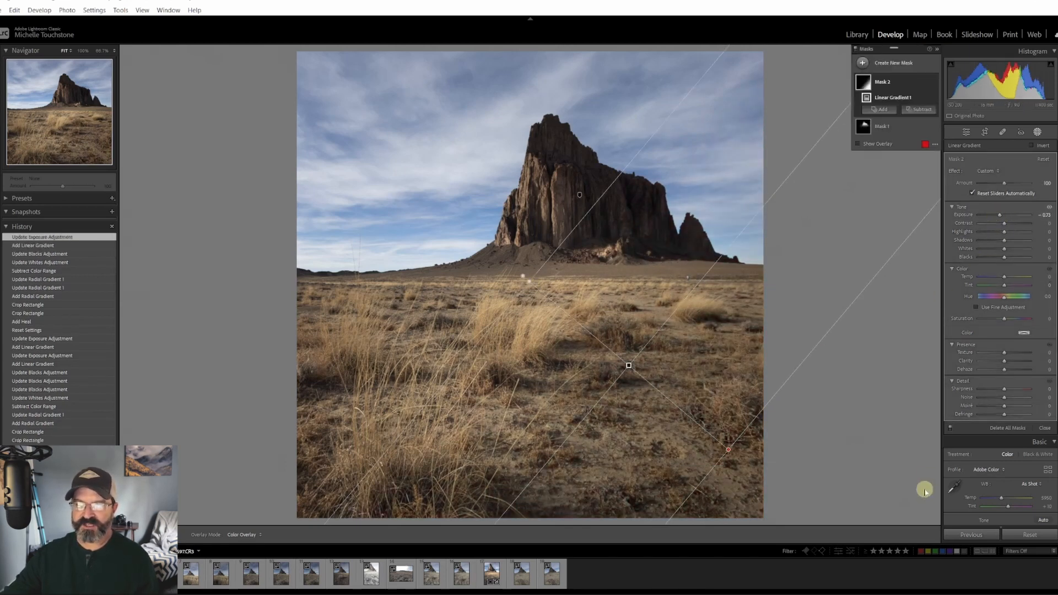
- Add a diagonal linear gradient mask over the photo's upper-left sky and set its Exposure to 0.27
{"action": "left_click", "coordinate": [862, 63]}
{"action": "left_click", "coordinate": [911, 152]}
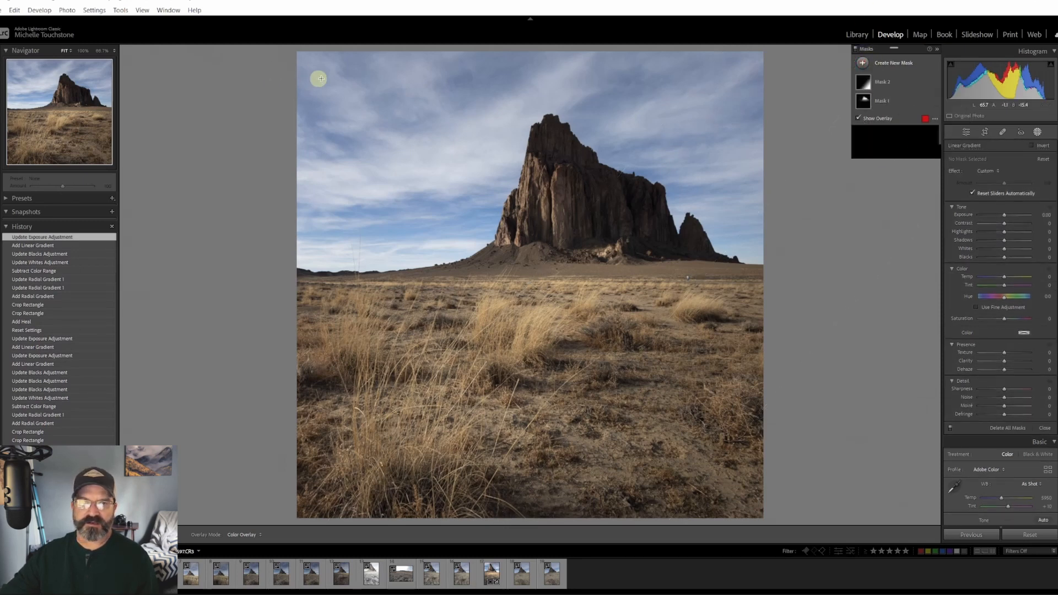
{"action": "left_click_drag", "start_coordinate": [317, 101], "coordinate": [488, 191]}
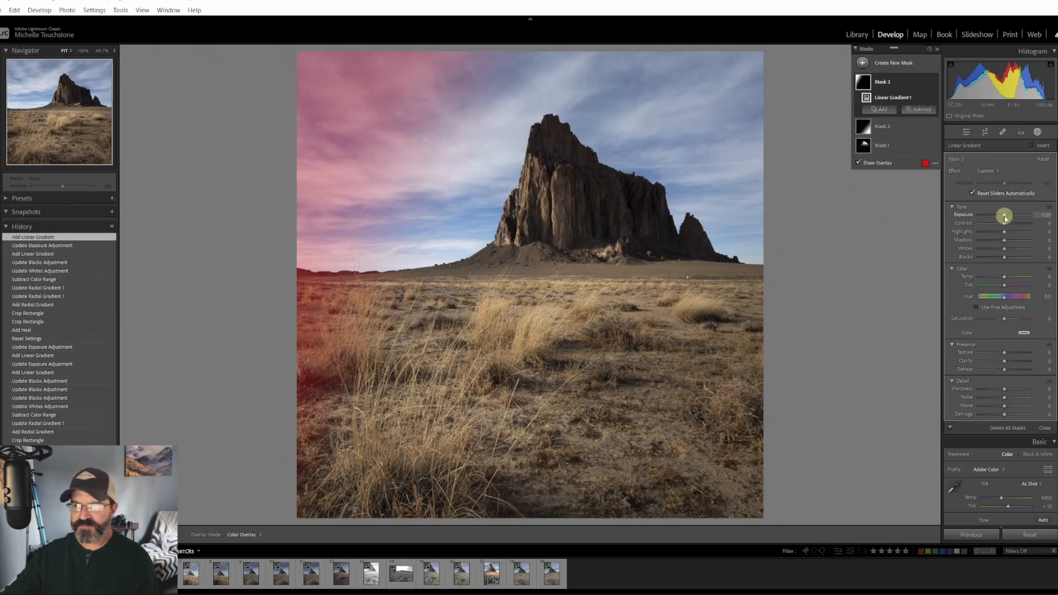
{"action": "left_click_drag", "start_coordinate": [1004, 215], "coordinate": [1007, 217]}
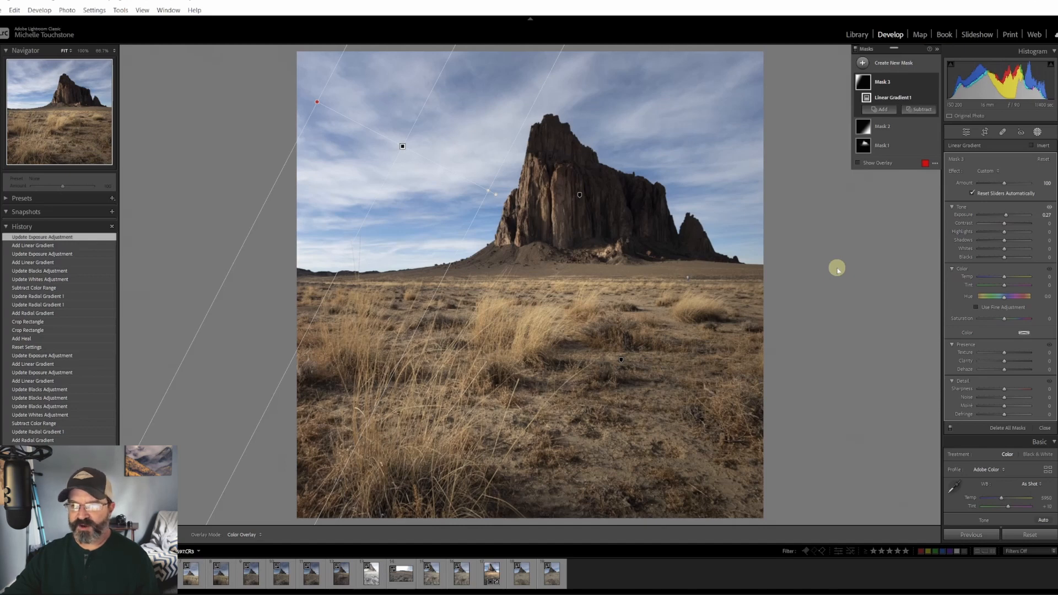
- Save the current edit as a snapshot named Color
{"action": "left_click", "coordinate": [112, 212]}
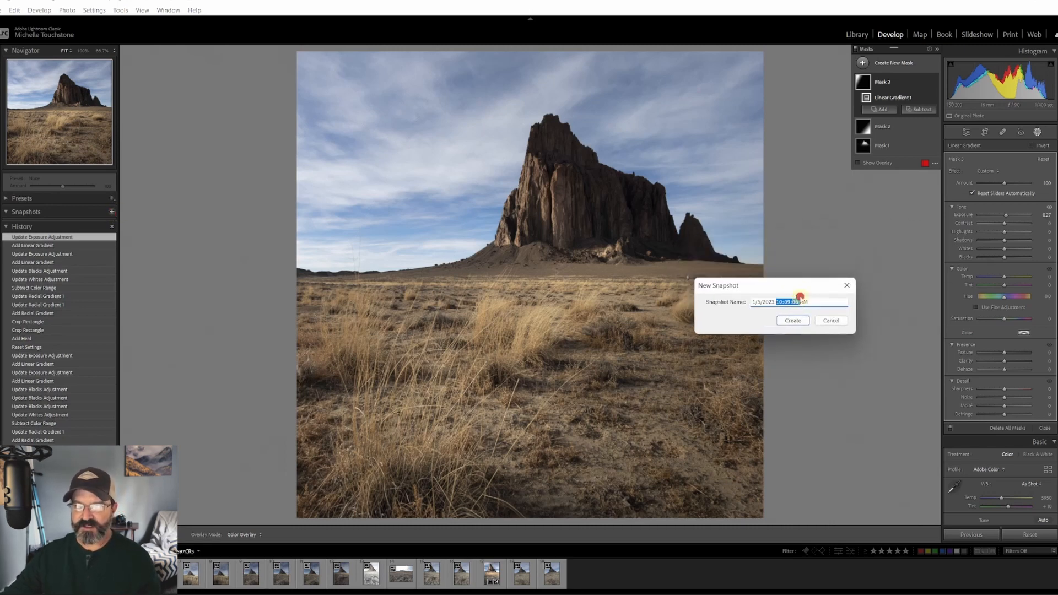
{"action": "double_click", "coordinate": [820, 300]}
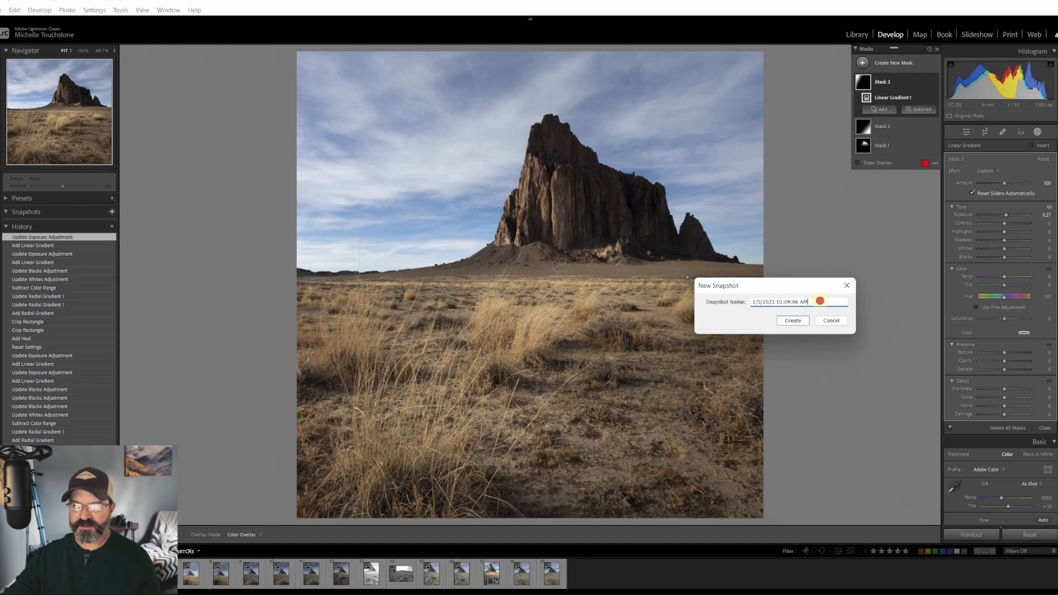
{"action": "left_click_drag", "start_coordinate": [820, 300], "coordinate": [744, 295]}
{"action": "type", "text": "Color"}
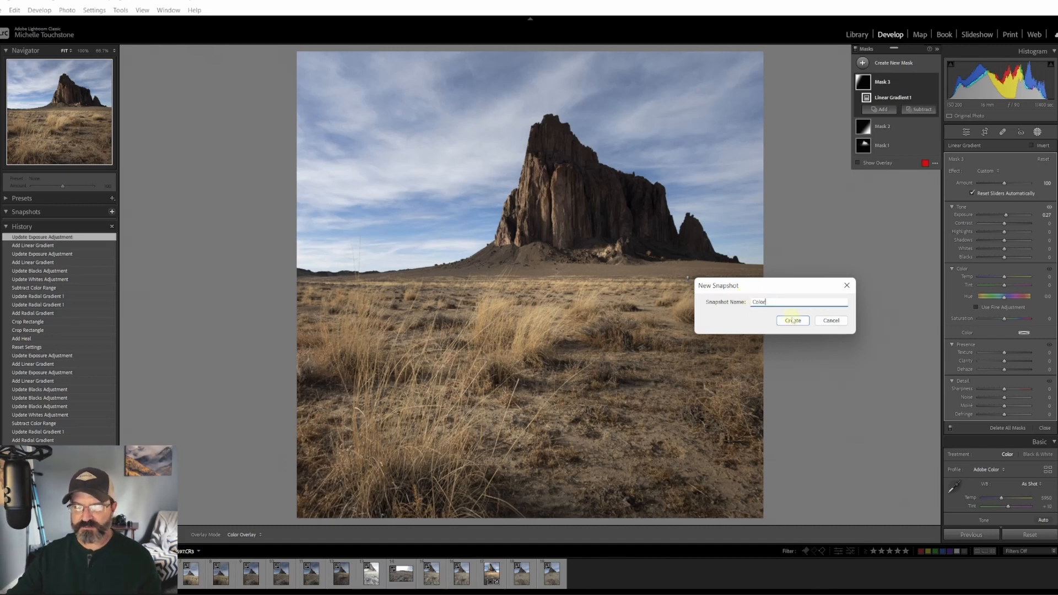
{"action": "left_click", "coordinate": [791, 321]}
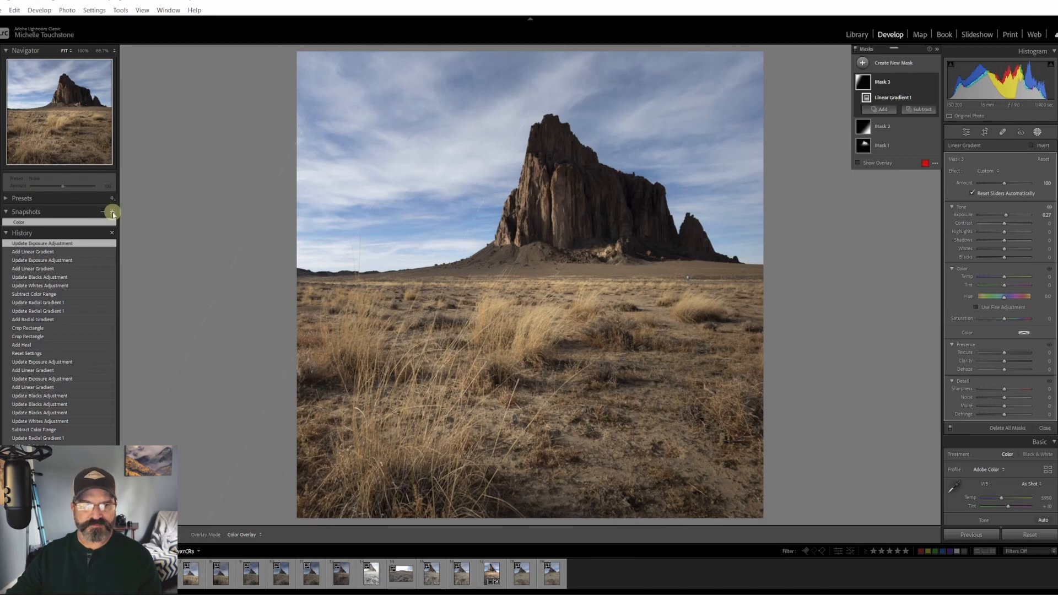
- Save a second snapshot named BW, and switch back to the Color snapshot
{"action": "left_click", "coordinate": [112, 212]}
{"action": "type", "text": "BW"}
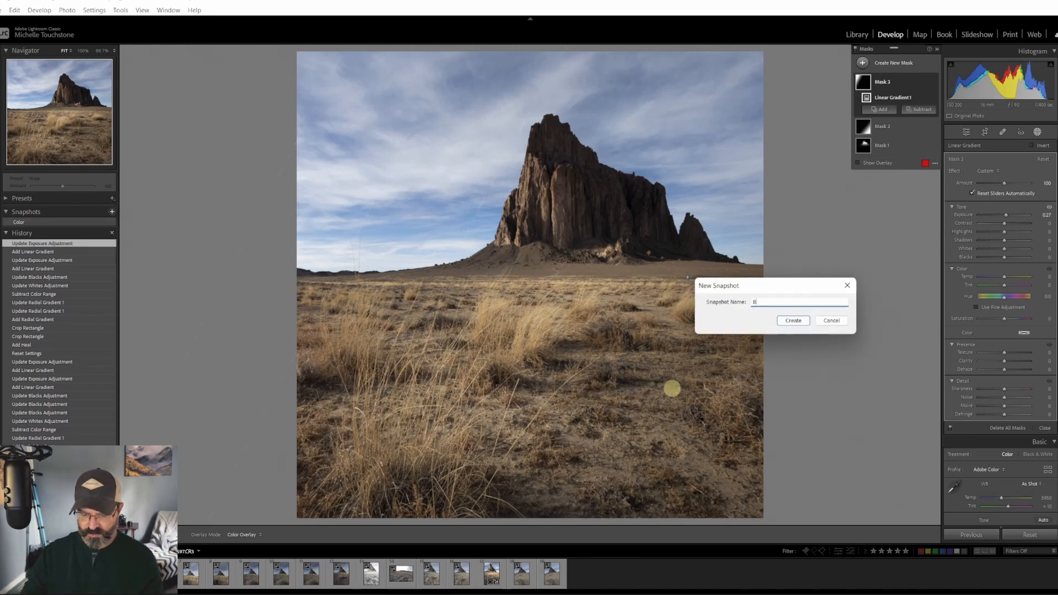
{"action": "left_click", "coordinate": [800, 321]}
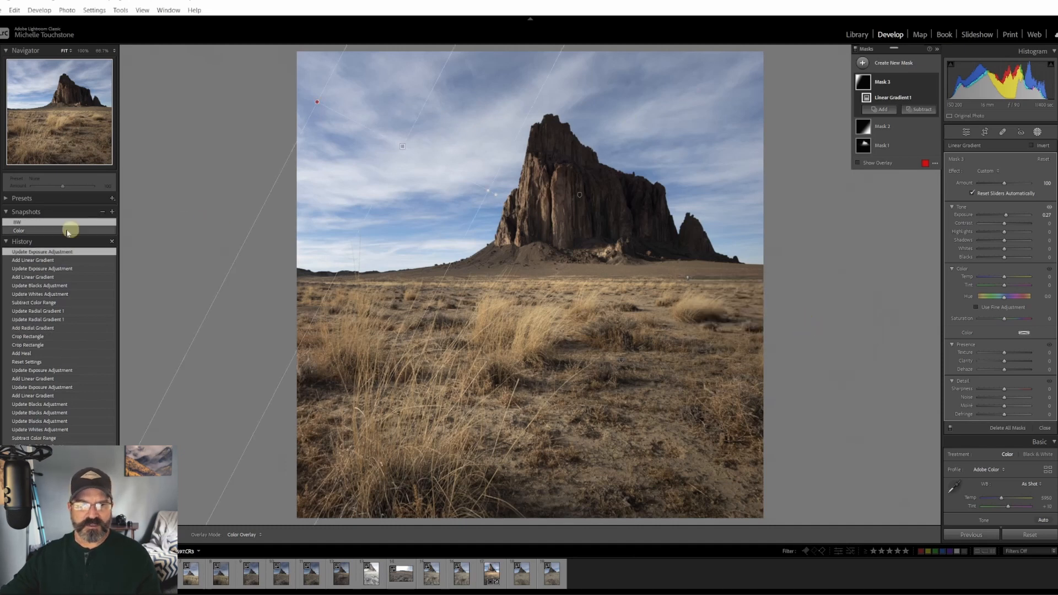
{"action": "left_click", "coordinate": [44, 231]}
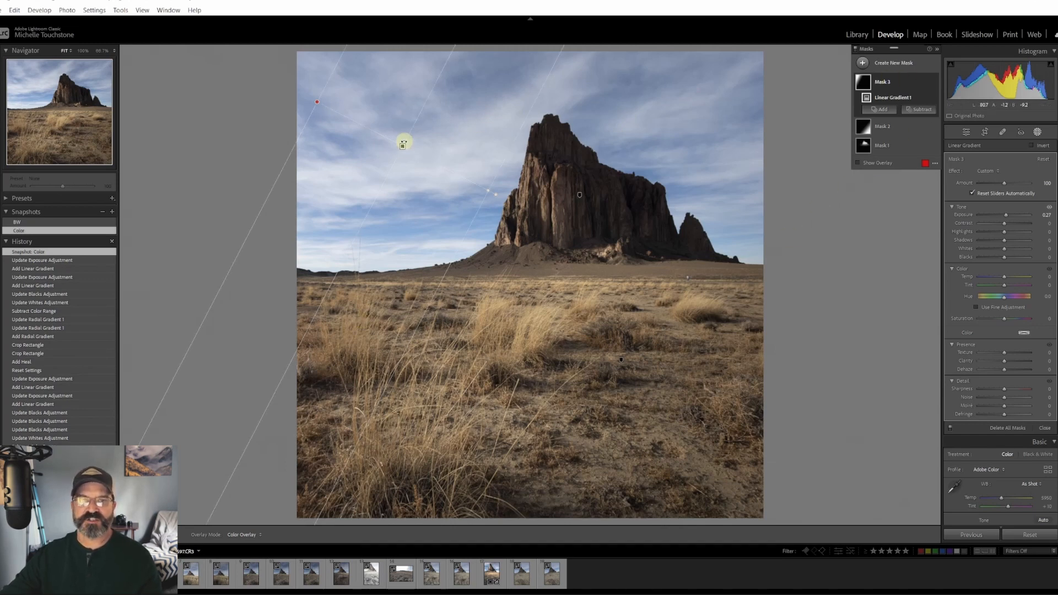
- Warm the upper-left linear gradient mask by setting its Temp to 18, and close the masking tool
{"action": "left_click", "coordinate": [1006, 278]}
{"action": "left_click_drag", "start_coordinate": [1005, 279], "coordinate": [1009, 282]}
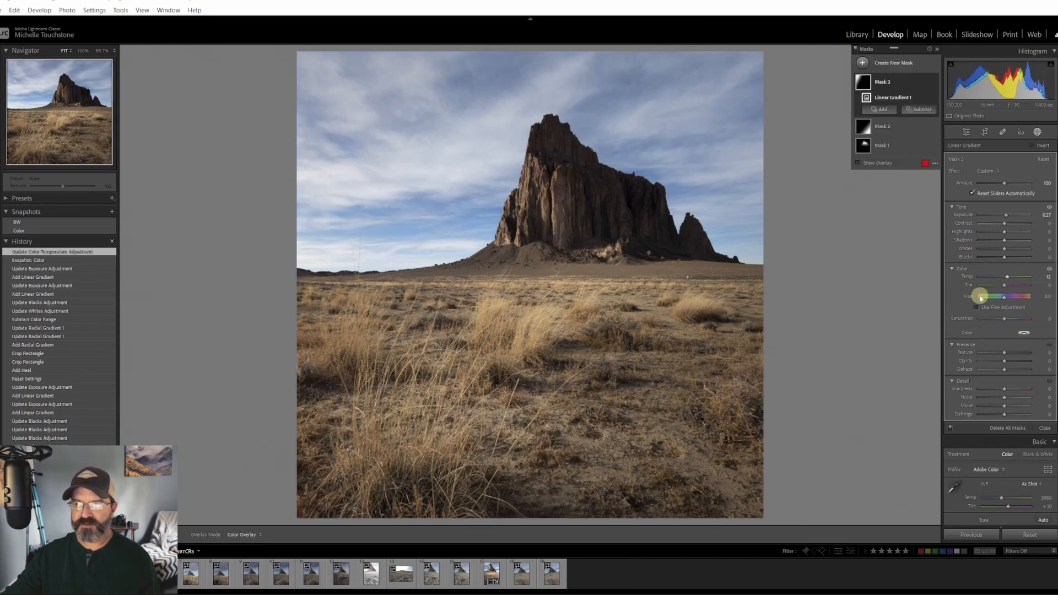
{"action": "left_click", "coordinate": [1008, 280]}
{"action": "left_click_drag", "start_coordinate": [1009, 279], "coordinate": [1009, 280]}
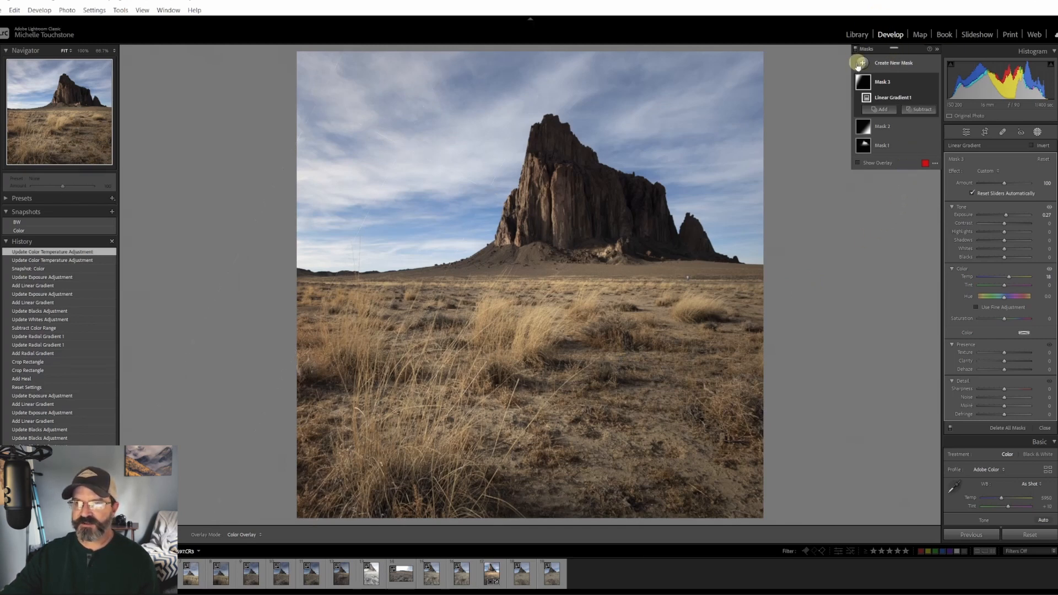
{"action": "left_click", "coordinate": [1048, 428]}
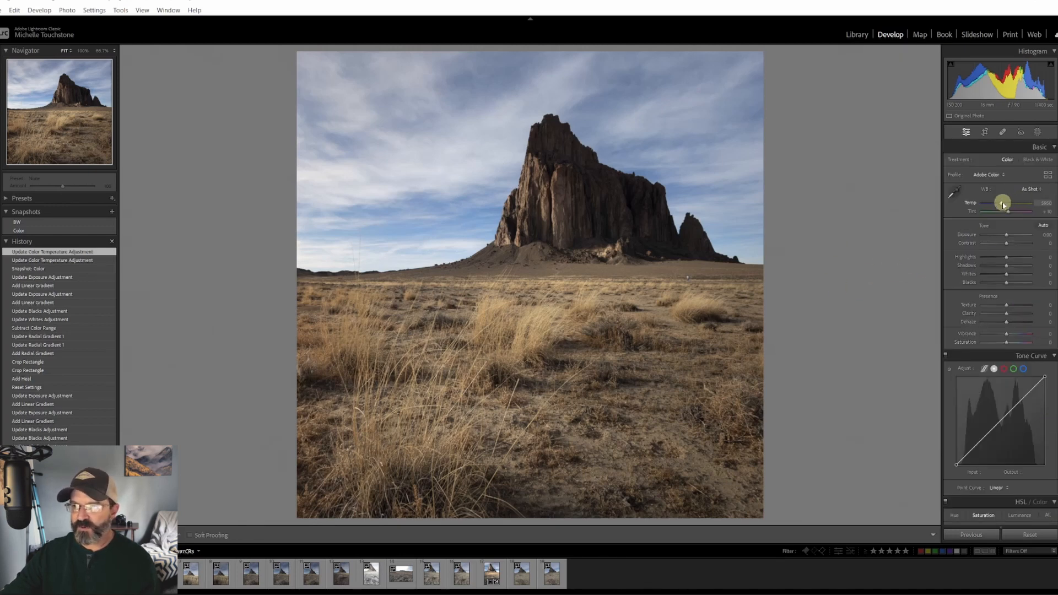
- Cool the whole photo's white balance to a Temp of 5197 and set the Orange saturation to +30
{"action": "left_click_drag", "start_coordinate": [1001, 204], "coordinate": [1002, 204]}
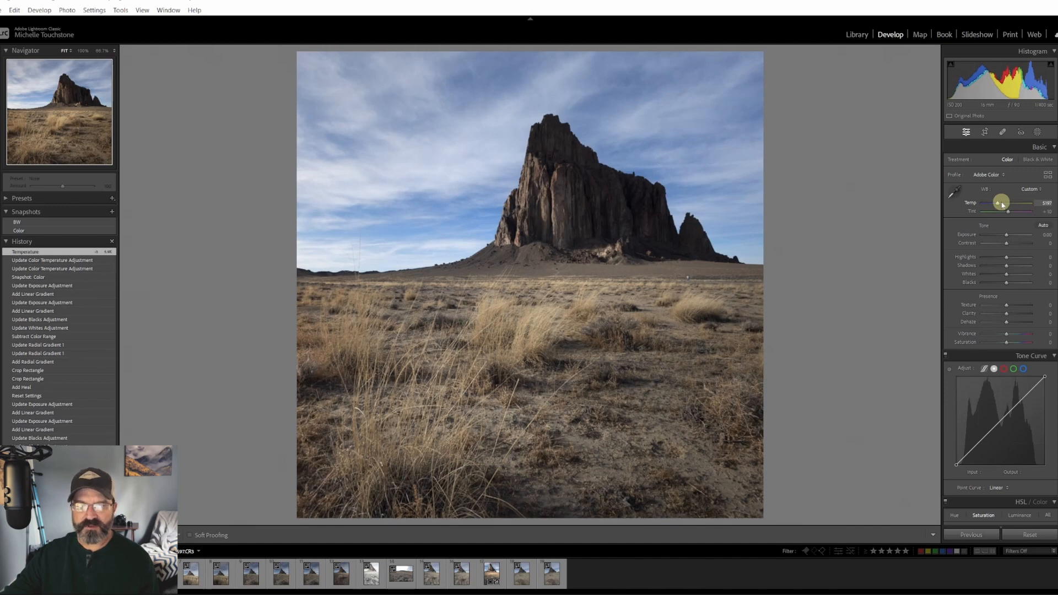
{"action": "left_click_drag", "start_coordinate": [1001, 204], "coordinate": [1001, 204]}
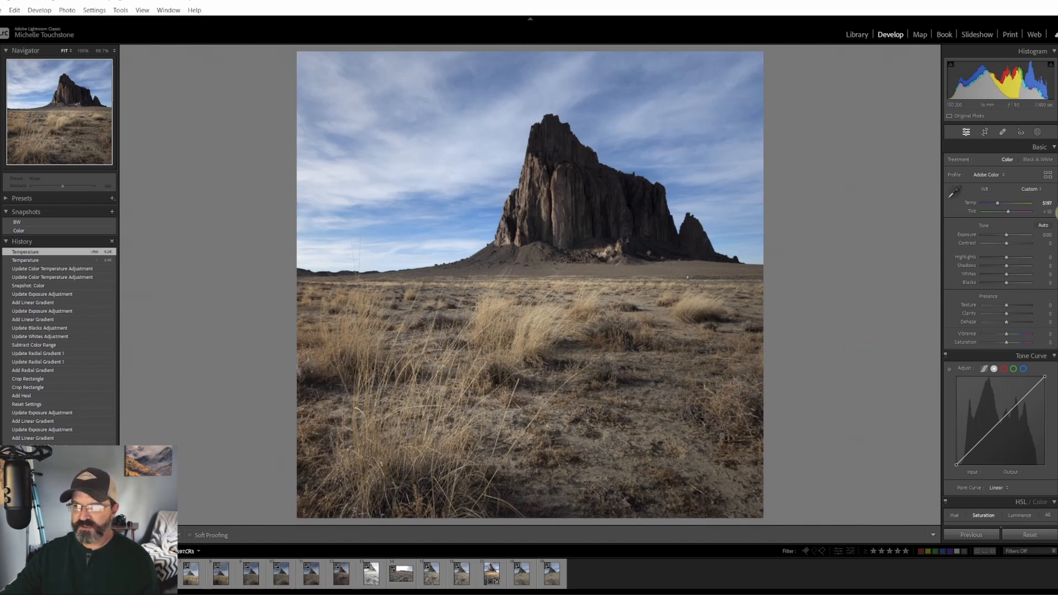
{"action": "scroll", "coordinate": [1029, 292], "scroll_direction": "down", "scroll_amount": 6}
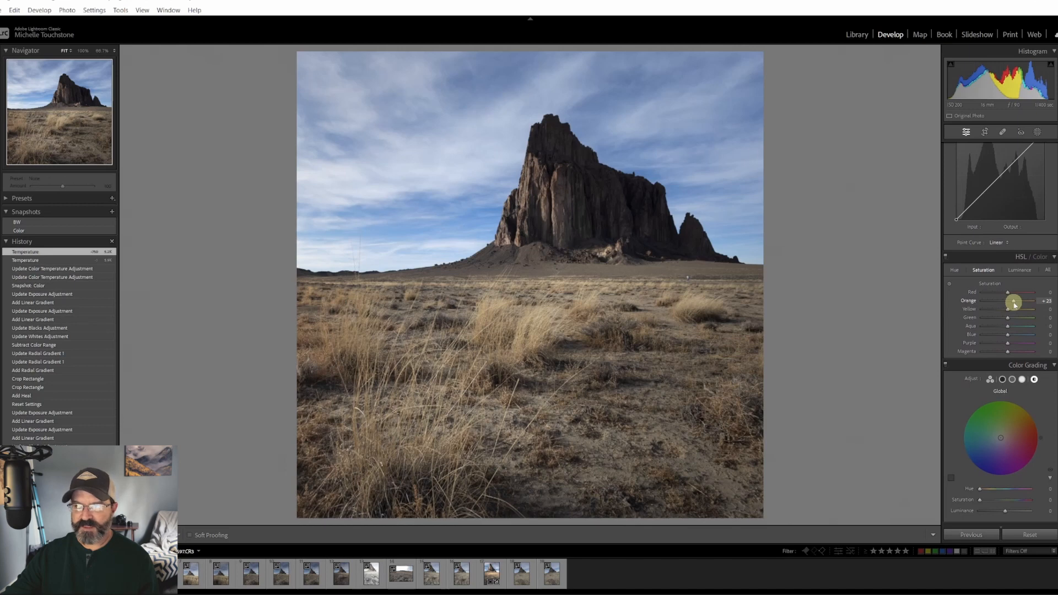
{"action": "left_click_drag", "start_coordinate": [1017, 303], "coordinate": [1016, 302]}
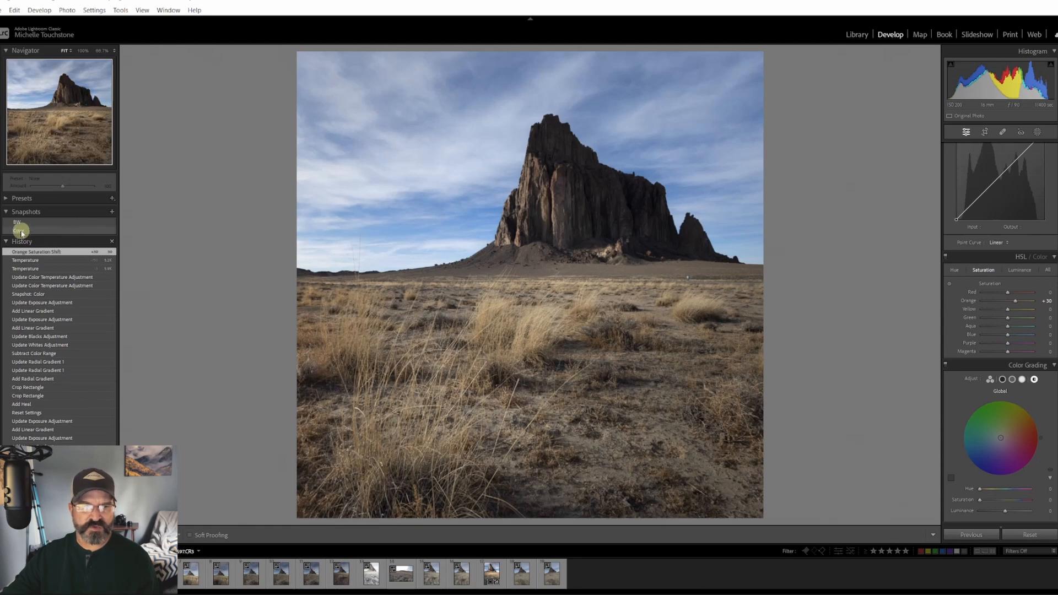
- Update the Color snapshot with the current settings, and switch to the BW snapshot
{"action": "right_click", "coordinate": [66, 231]}
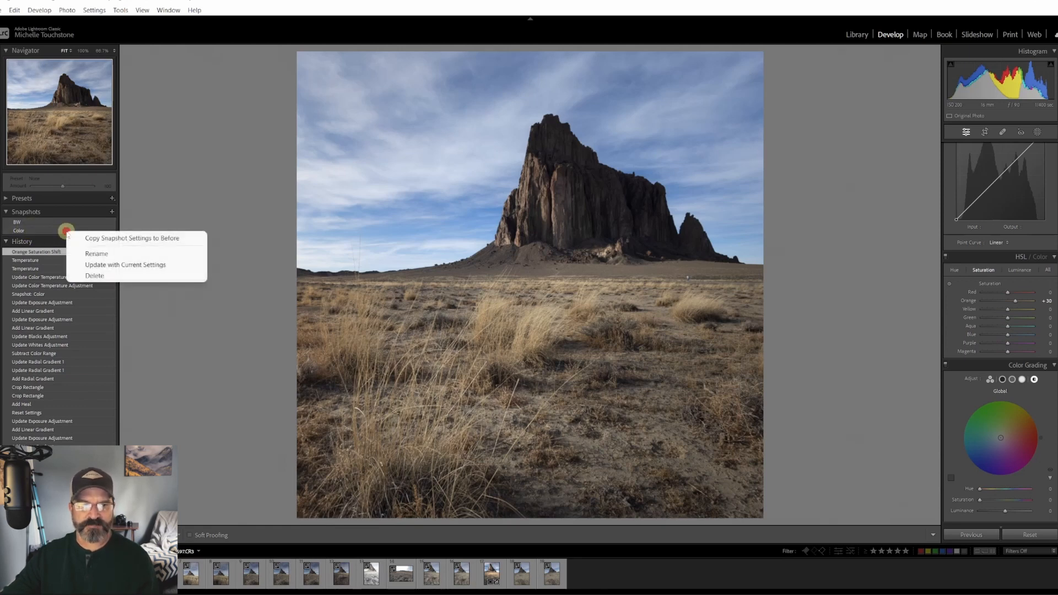
{"action": "left_click", "coordinate": [133, 265]}
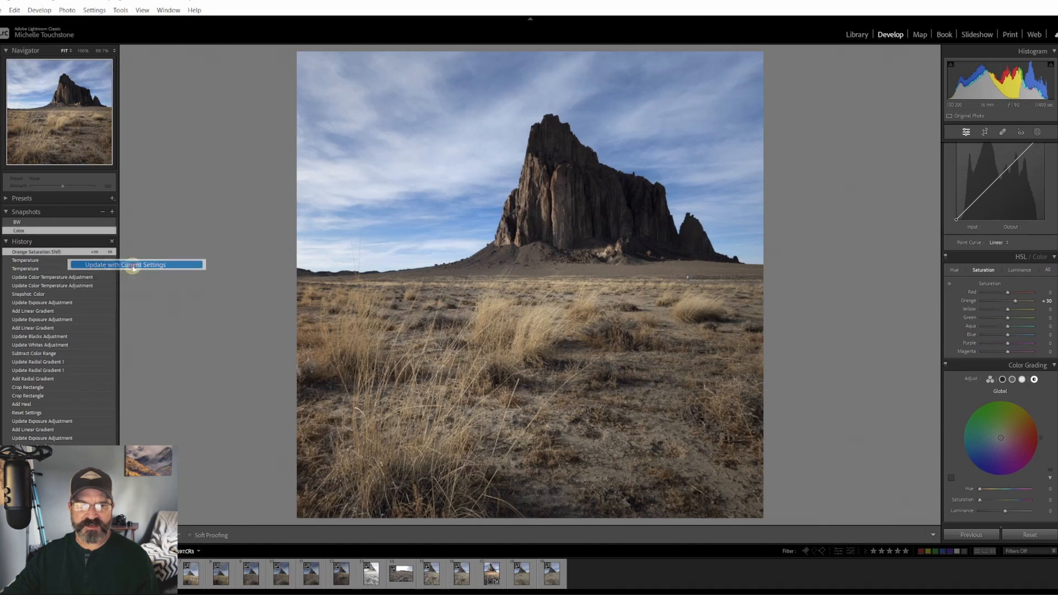
{"action": "left_click", "coordinate": [60, 223]}
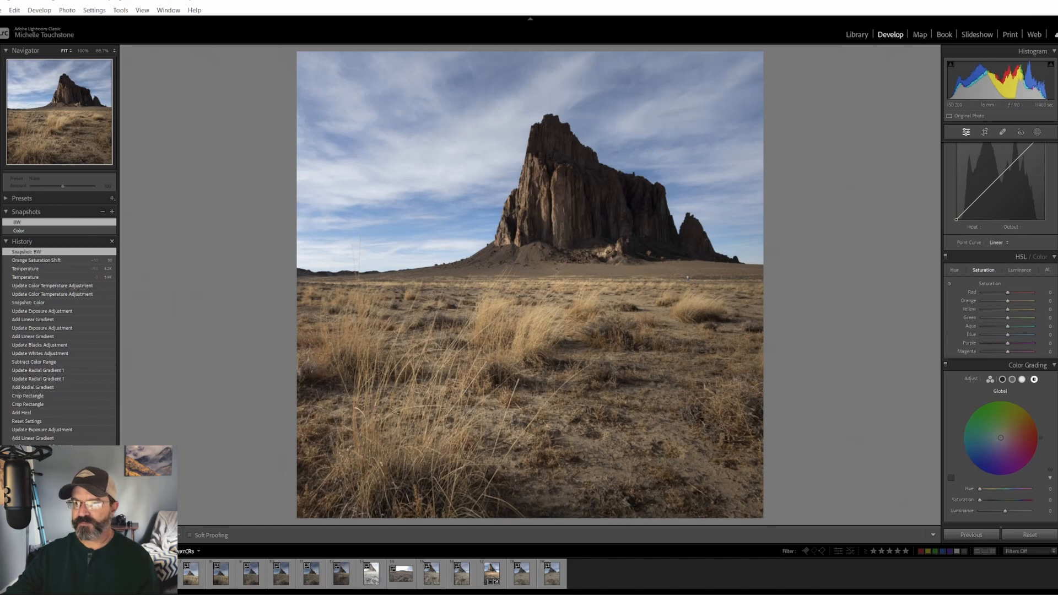
- Convert the photo to black and white, and shape its tone curve with a raised black point and a shadow point at input 42, output 48
{"action": "left_click_drag", "start_coordinate": [1054, 255], "coordinate": [1055, 152]}
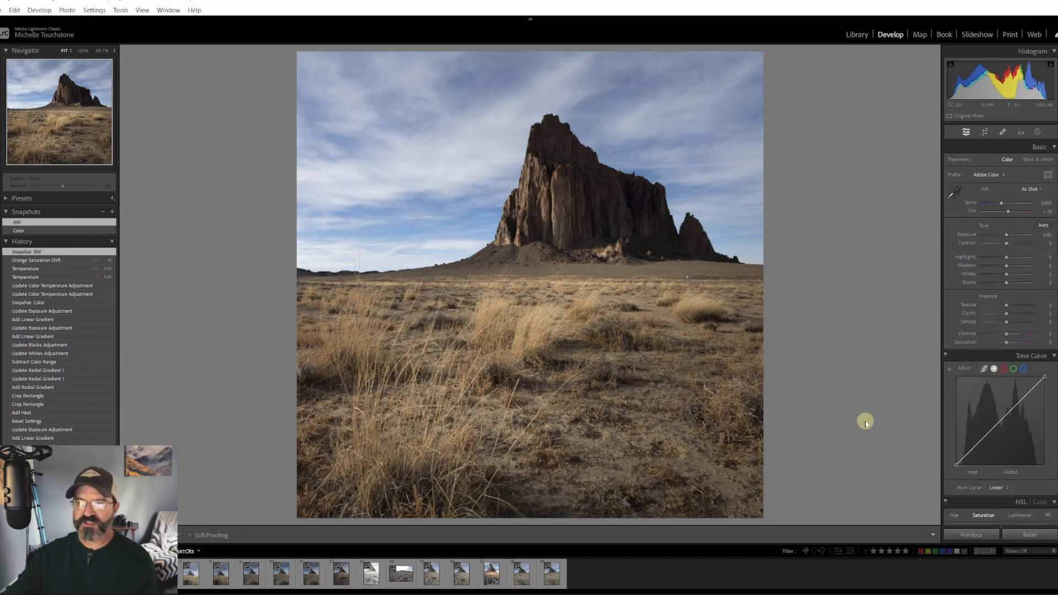
{"action": "left_click", "coordinate": [1042, 160]}
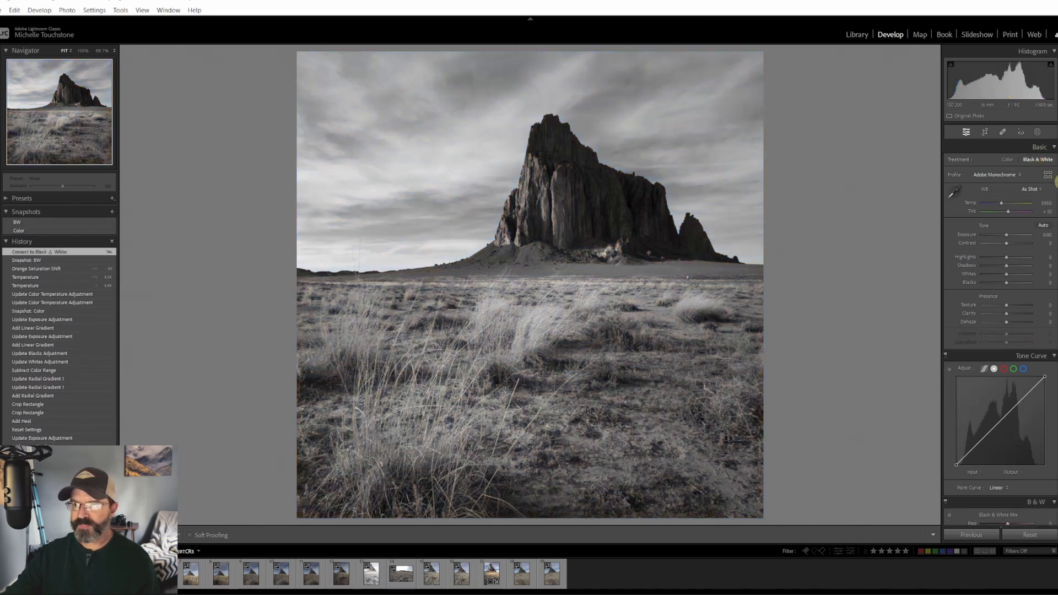
{"action": "scroll", "coordinate": [1050, 187], "scroll_direction": "down", "scroll_amount": 4}
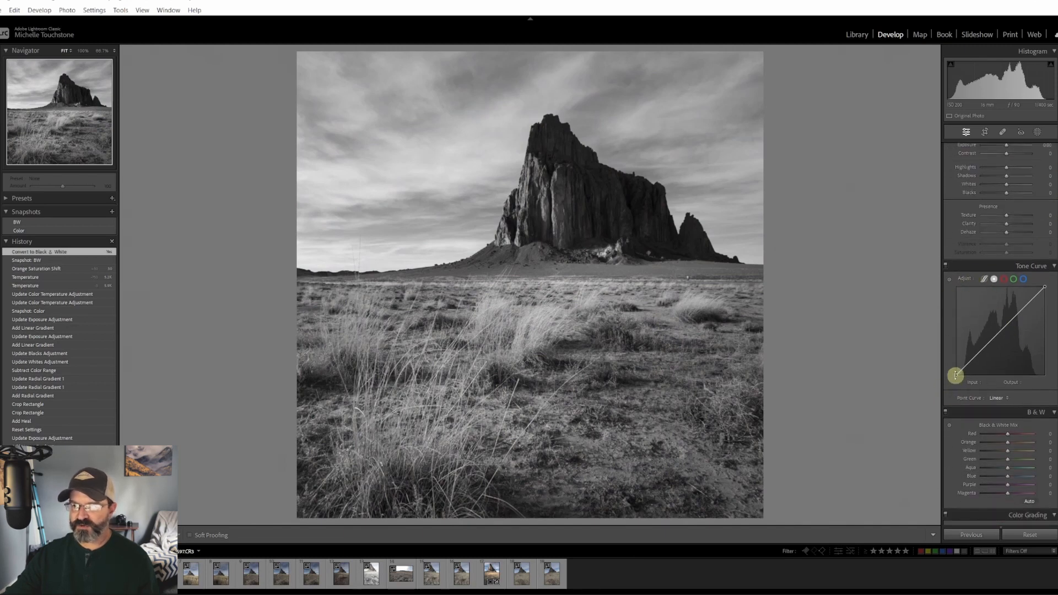
{"action": "mouse_move", "coordinate": [956, 374]}
{"action": "left_mouse_down"}
{"action": "mouse_move", "coordinate": [940, 365]}
{"action": "mouse_move", "coordinate": [971, 361]}
{"action": "left_mouse_up"}
{"action": "left_click", "coordinate": [970, 351]}
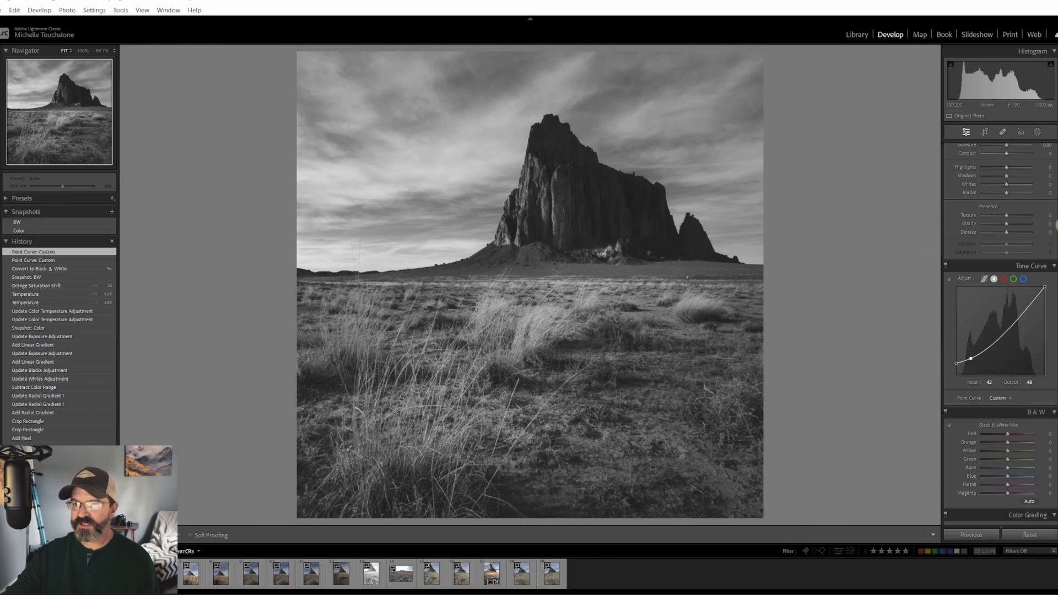
- Set the black-and-white mix to Red +45, Orange +45, Yellow +30, and Aqua, Blue and Purple -40
{"action": "scroll", "coordinate": [991, 253], "scroll_direction": "down", "scroll_amount": 5}
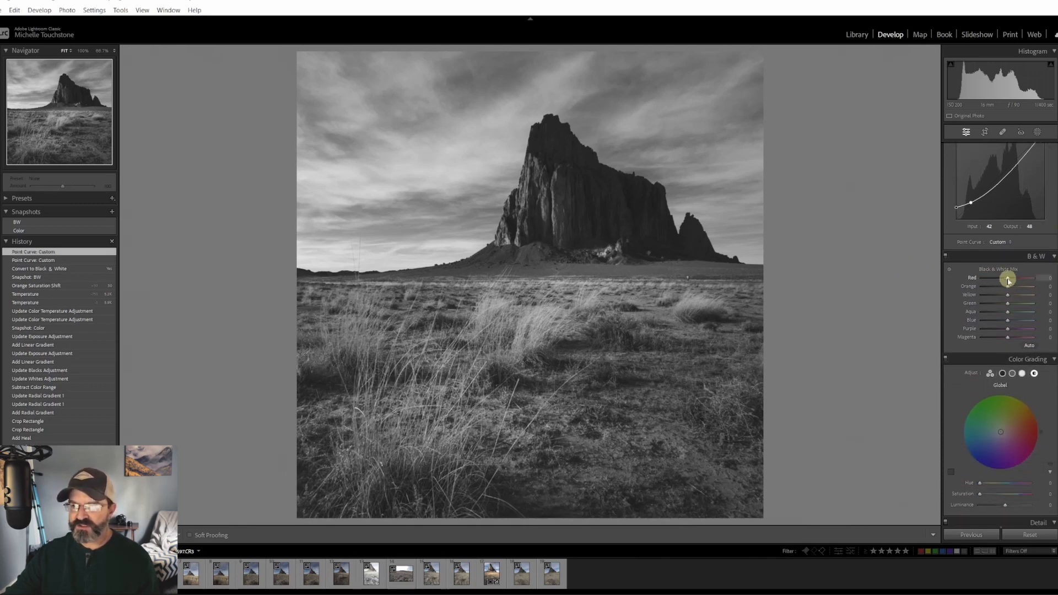
{"action": "left_click_drag", "start_coordinate": [1008, 281], "coordinate": [1018, 279]}
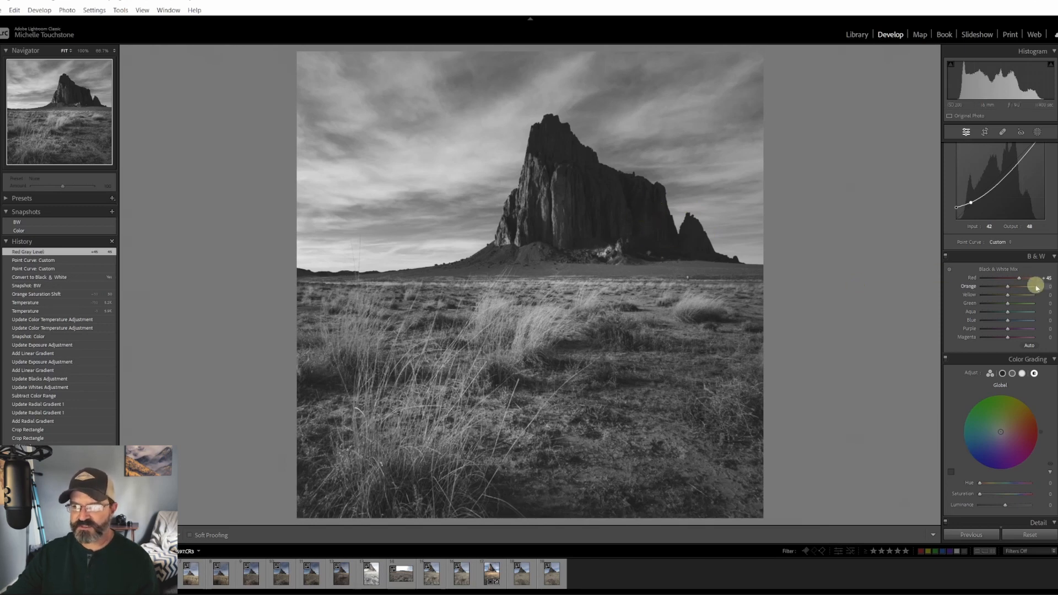
{"action": "left_click_drag", "start_coordinate": [1008, 290], "coordinate": [1015, 296]}
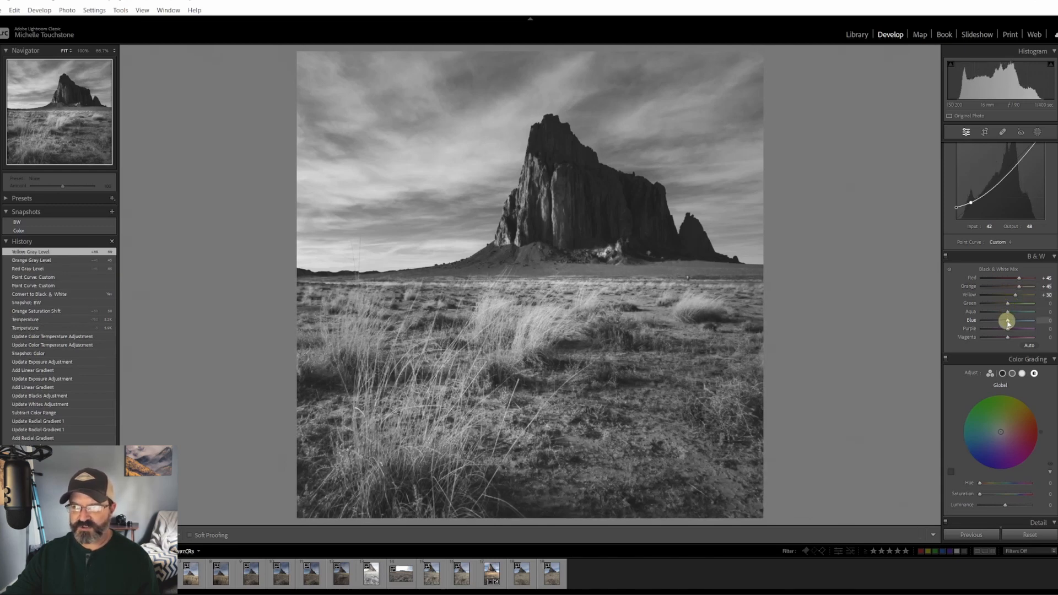
{"action": "mouse_move", "coordinate": [1008, 323]}
{"action": "left_mouse_down"}
{"action": "mouse_move", "coordinate": [985, 313]}
{"action": "mouse_move", "coordinate": [1003, 313]}
{"action": "mouse_move", "coordinate": [989, 329]}
{"action": "mouse_move", "coordinate": [998, 330]}
{"action": "left_mouse_up"}
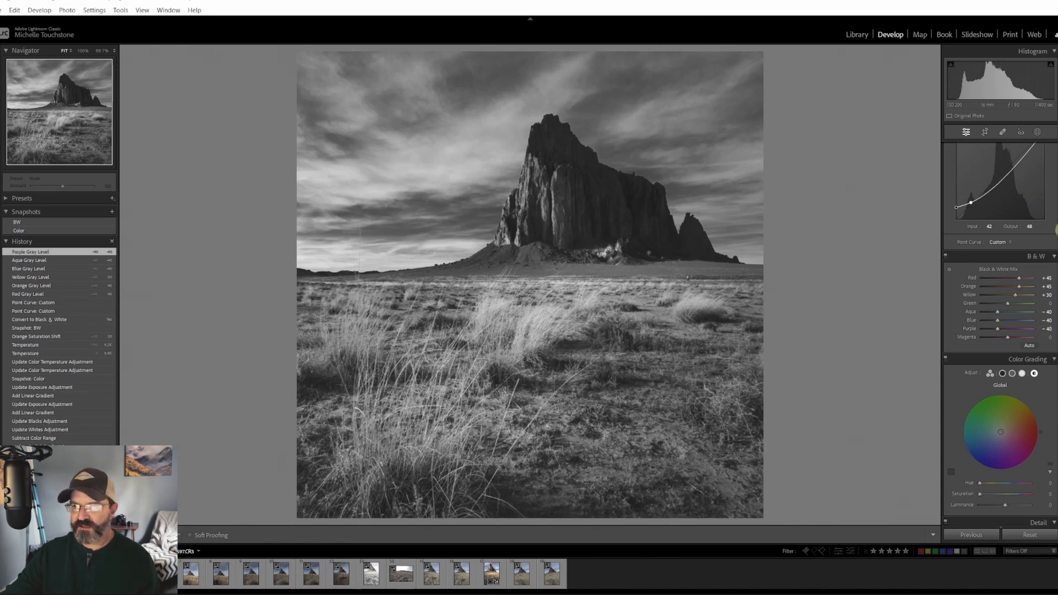
- Add a subtle blue tone with global color grading, using Hue 207 and Saturation 8
{"action": "scroll", "coordinate": [1056, 229], "scroll_direction": "down", "scroll_amount": 5}
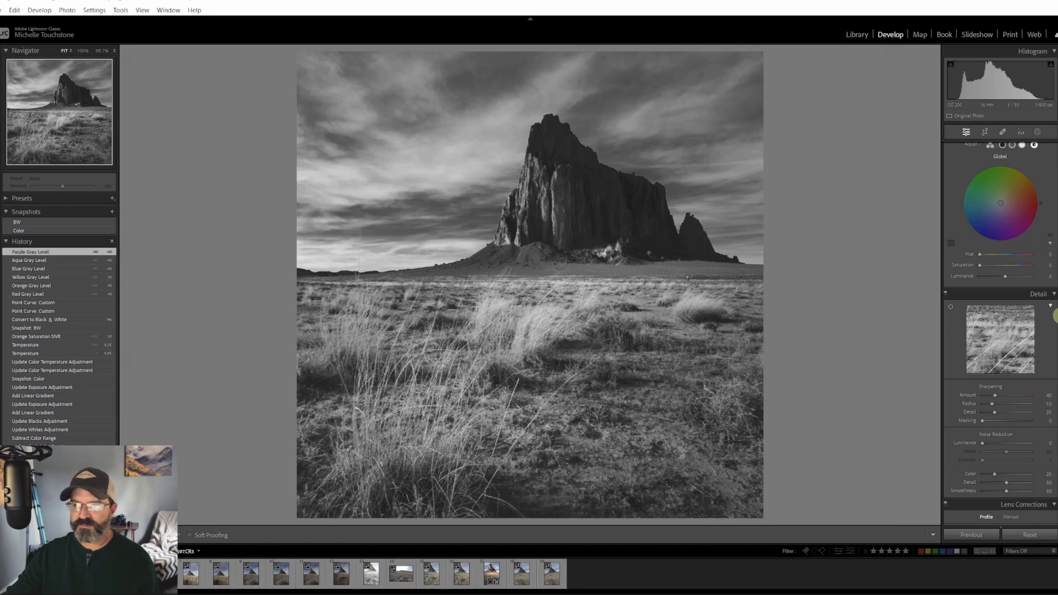
{"action": "scroll", "coordinate": [1056, 317], "scroll_direction": "up", "scroll_amount": 1}
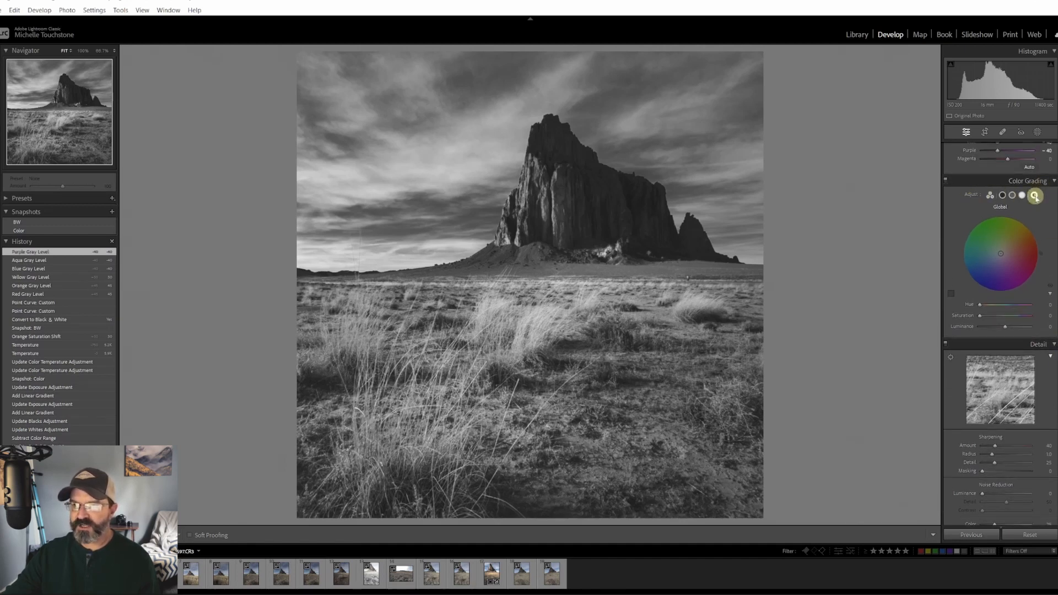
{"action": "left_click", "coordinate": [1035, 196]}
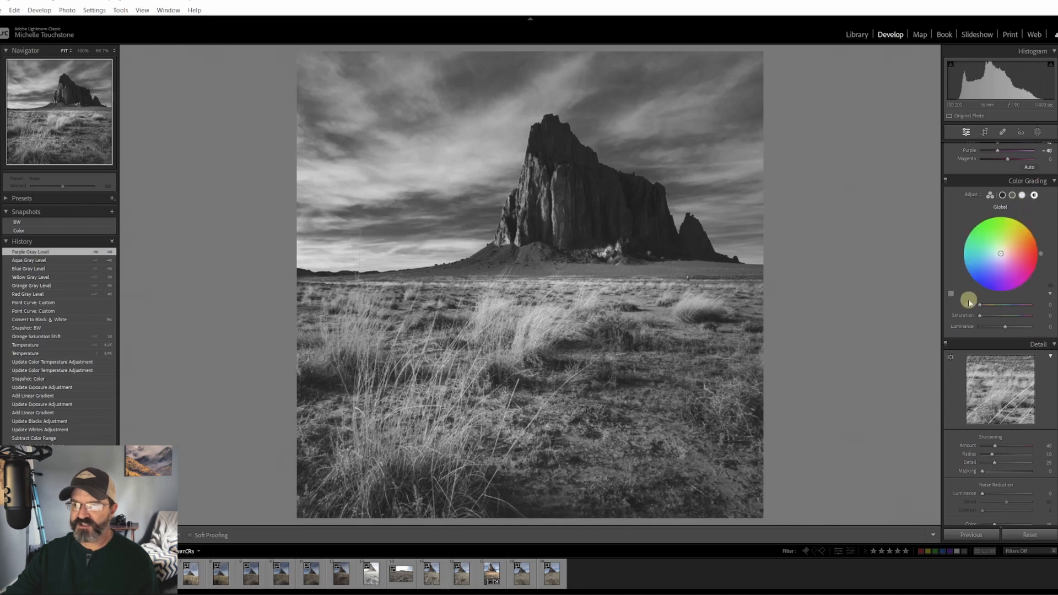
{"action": "mouse_move", "coordinate": [980, 315]}
{"action": "left_mouse_down"}
{"action": "mouse_move", "coordinate": [991, 315]}
{"action": "mouse_move", "coordinate": [978, 306]}
{"action": "mouse_move", "coordinate": [1009, 312]}
{"action": "mouse_move", "coordinate": [988, 317]}
{"action": "left_mouse_up"}
{"action": "left_click", "coordinate": [992, 317]}
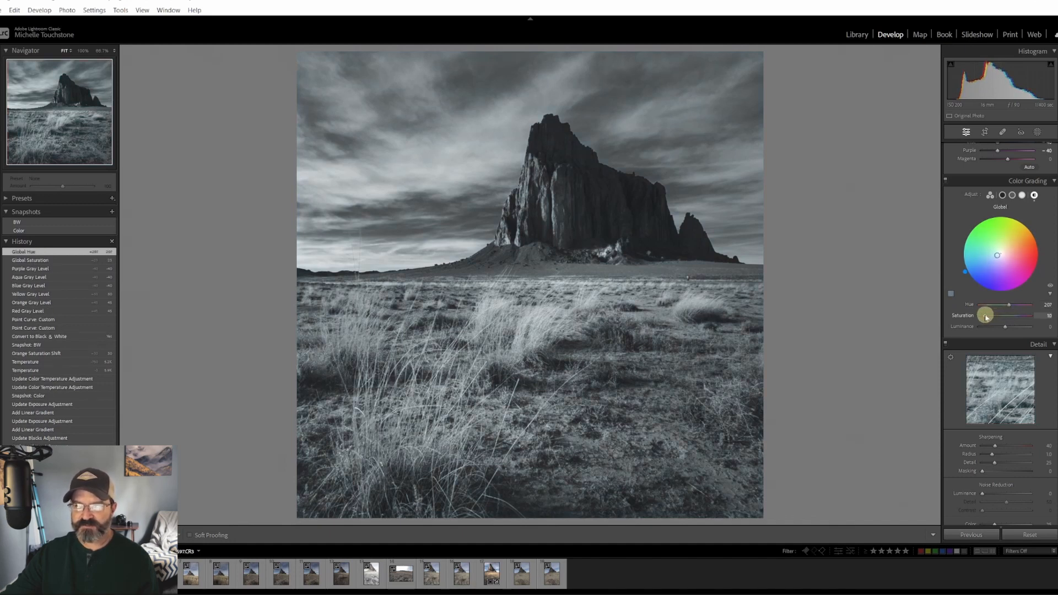
{"action": "left_click_drag", "start_coordinate": [985, 316], "coordinate": [984, 316]}
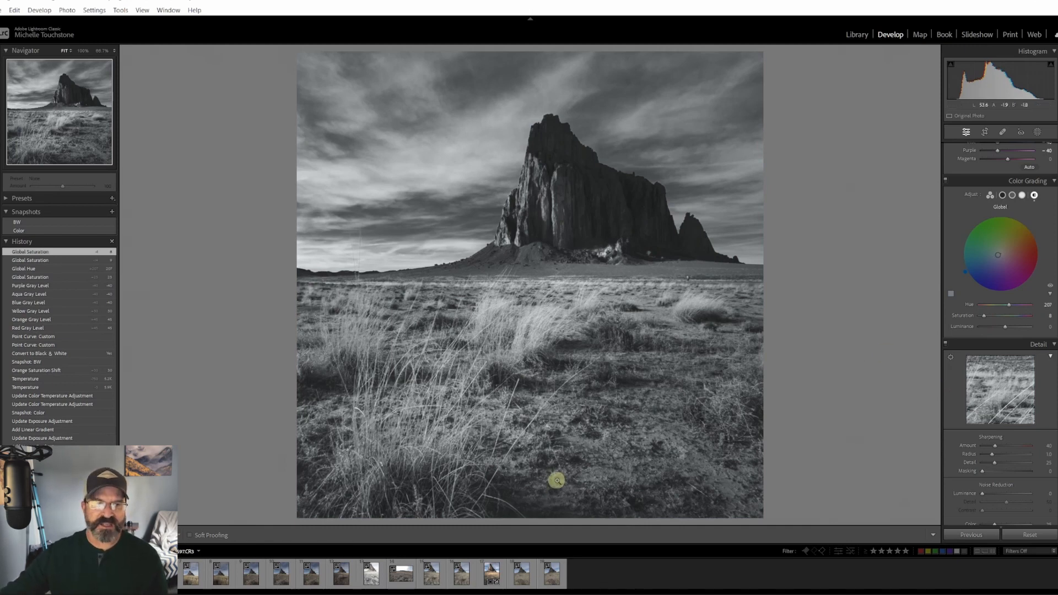
- Update the BW snapshot with the current black-and-white settings
{"action": "right_click", "coordinate": [86, 224]}
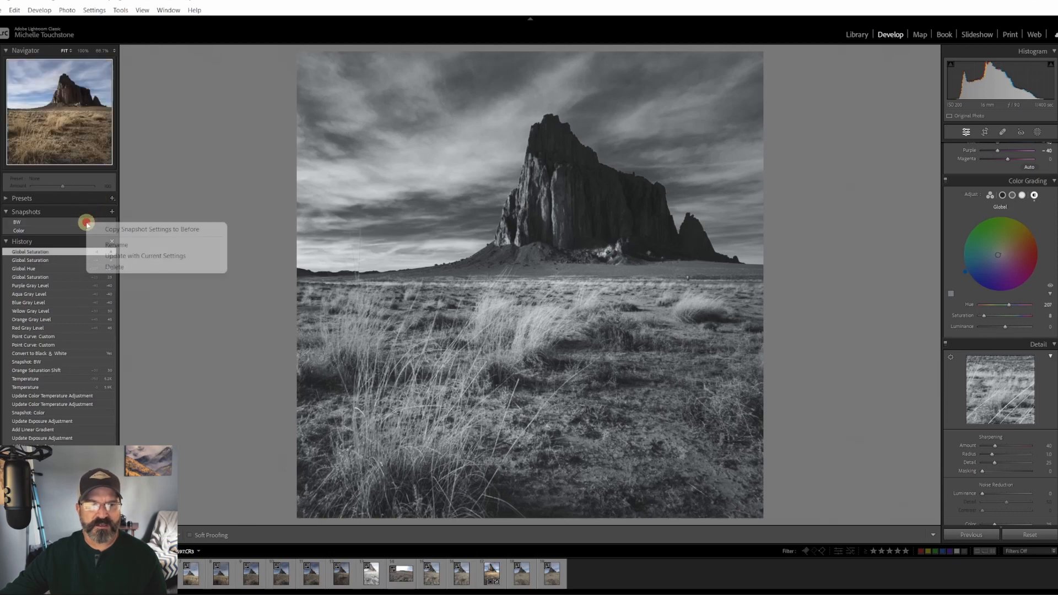
{"action": "left_click", "coordinate": [135, 257]}
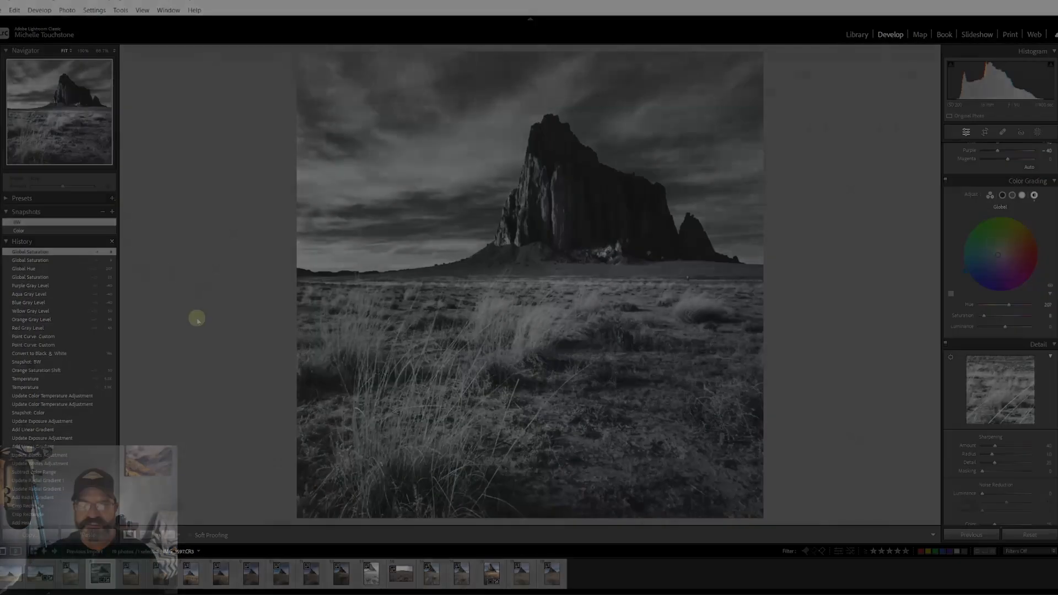